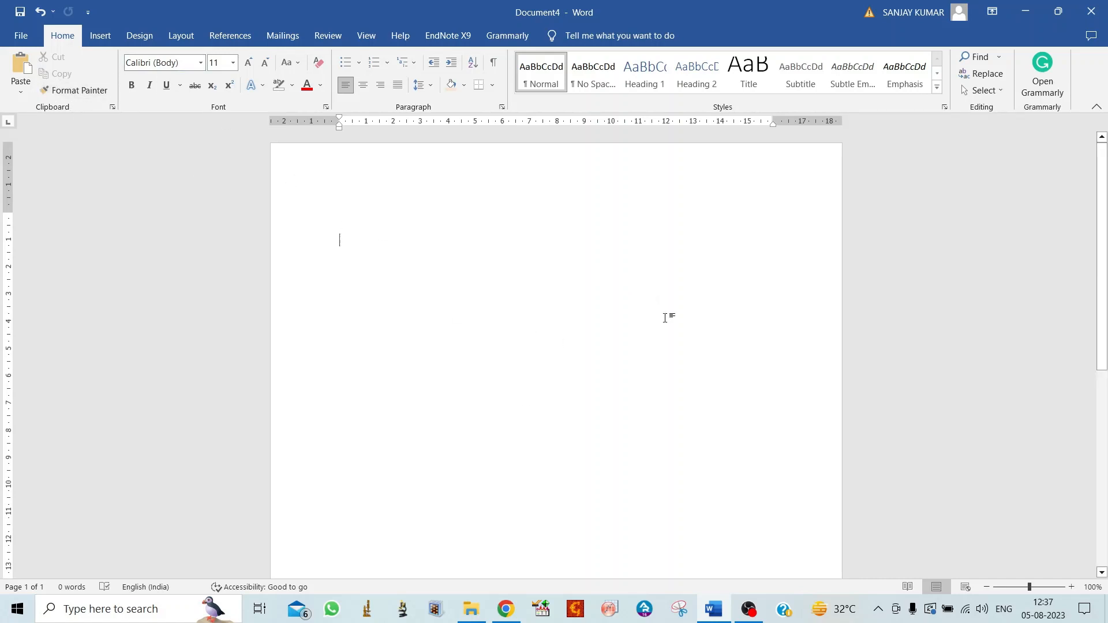
Insert the built-in Matrix quick table into the blank document and move it slightly higher on the page
{"action": "left_click", "coordinate": [99, 38]}
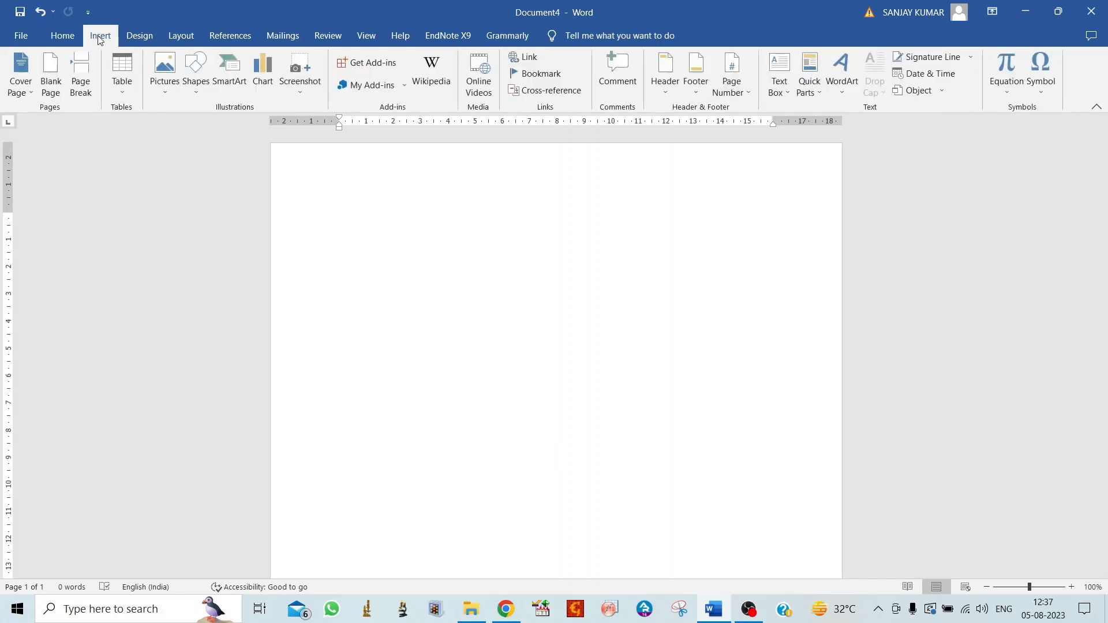
{"action": "left_click", "coordinate": [120, 93]}
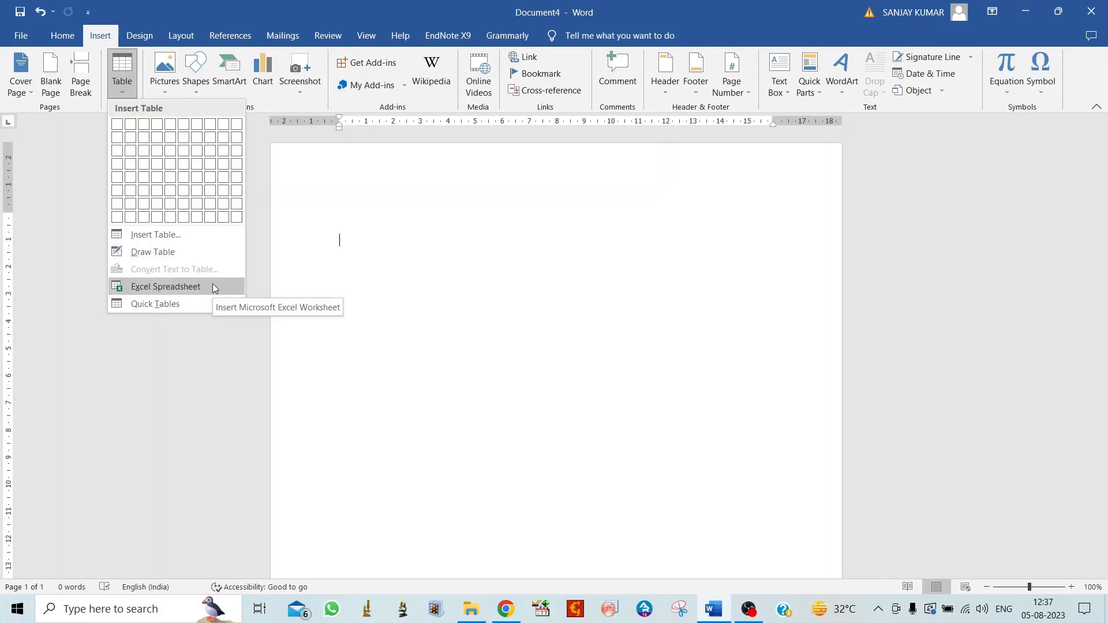
{"action": "mouse_move", "coordinate": [184, 304]}
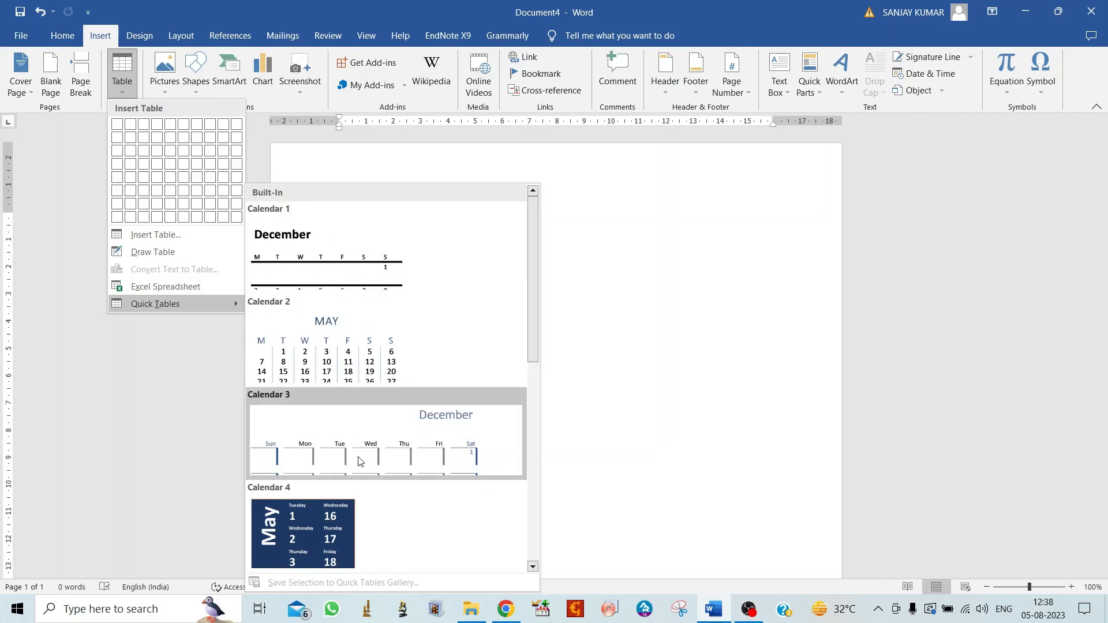
{"action": "scroll", "coordinate": [354, 435], "scroll_direction": "down", "scroll_amount": 5}
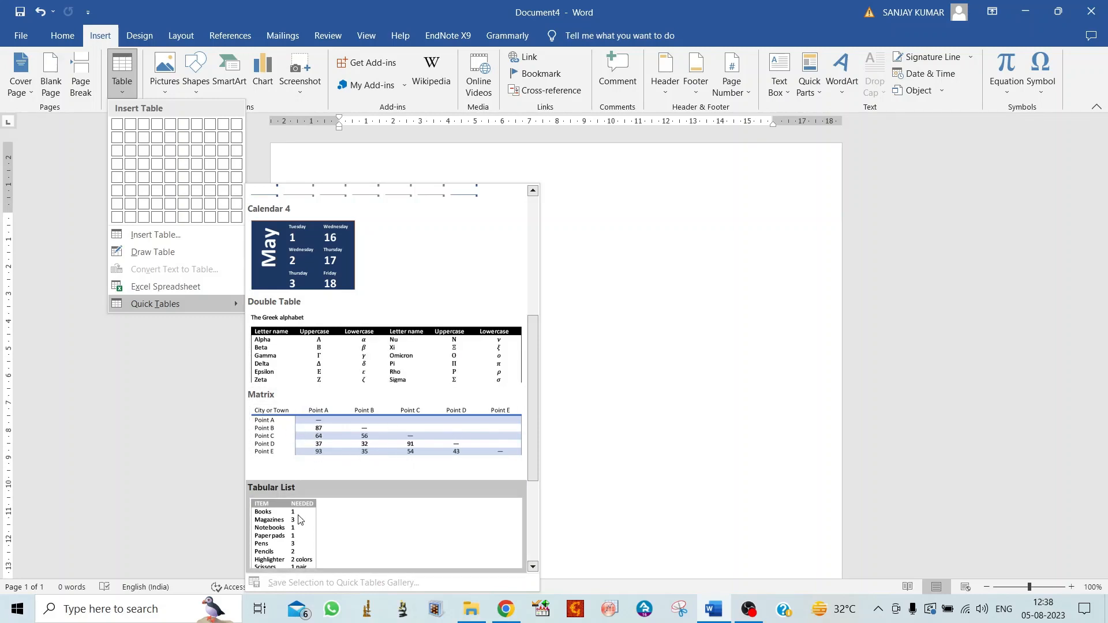
{"action": "scroll", "coordinate": [303, 517], "scroll_direction": "down", "scroll_amount": 3}
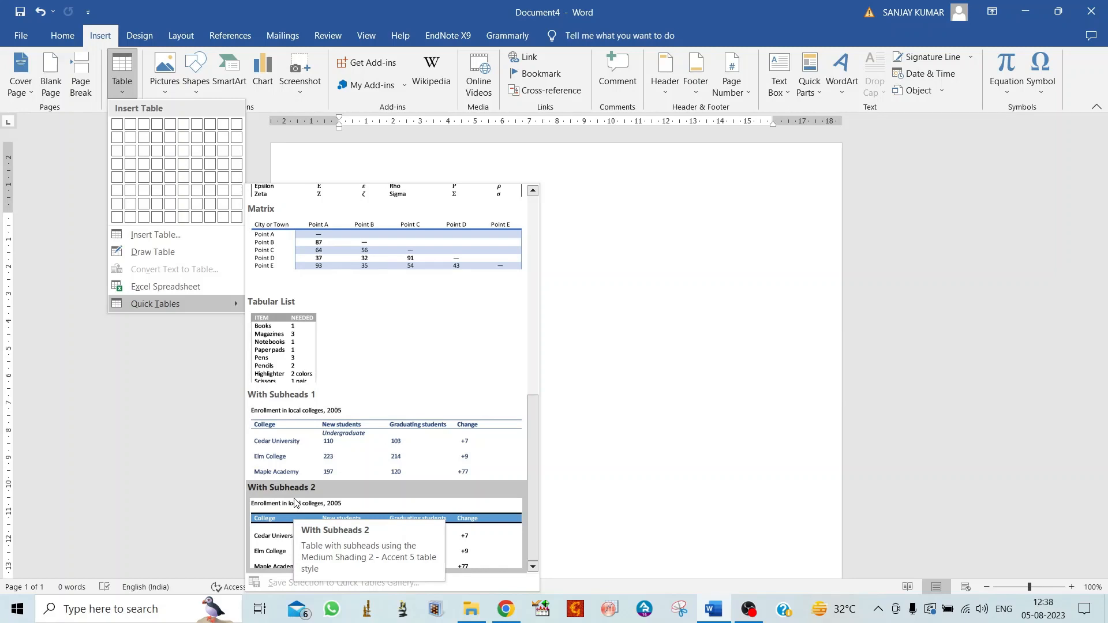
{"action": "scroll", "coordinate": [328, 373], "scroll_direction": "up", "scroll_amount": 2}
{"action": "scroll", "coordinate": [327, 373], "scroll_direction": "down", "scroll_amount": 1}
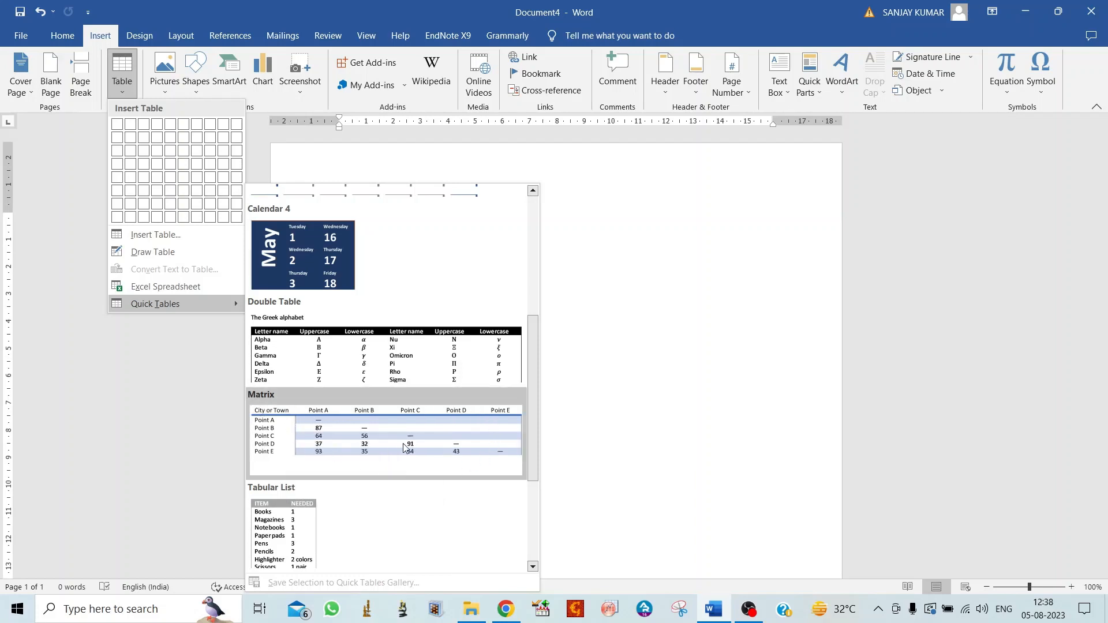
{"action": "left_click", "coordinate": [406, 448]}
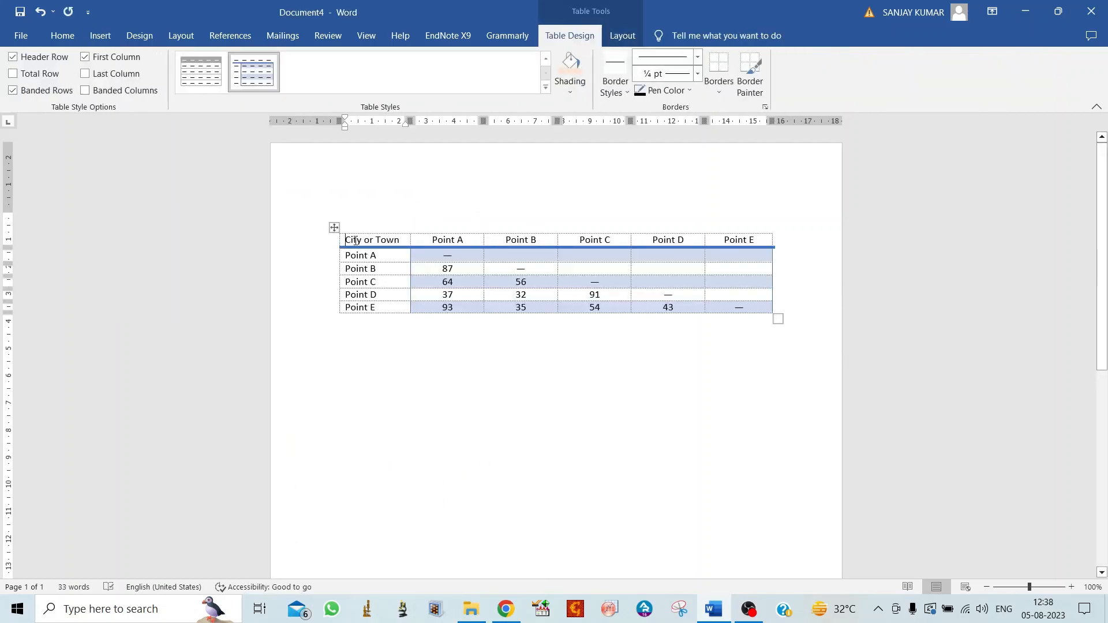
{"action": "left_click_drag", "start_coordinate": [334, 227], "coordinate": [323, 206]}
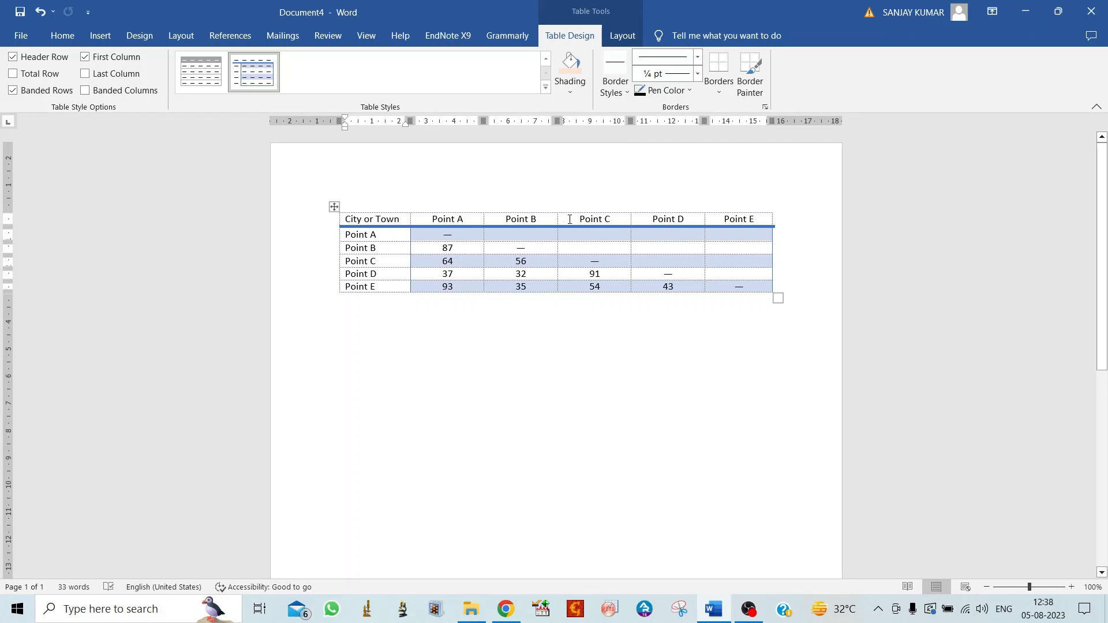
Insert an empty column to the left of the Point C column
{"action": "left_click_drag", "start_coordinate": [569, 220], "coordinate": [614, 375]}
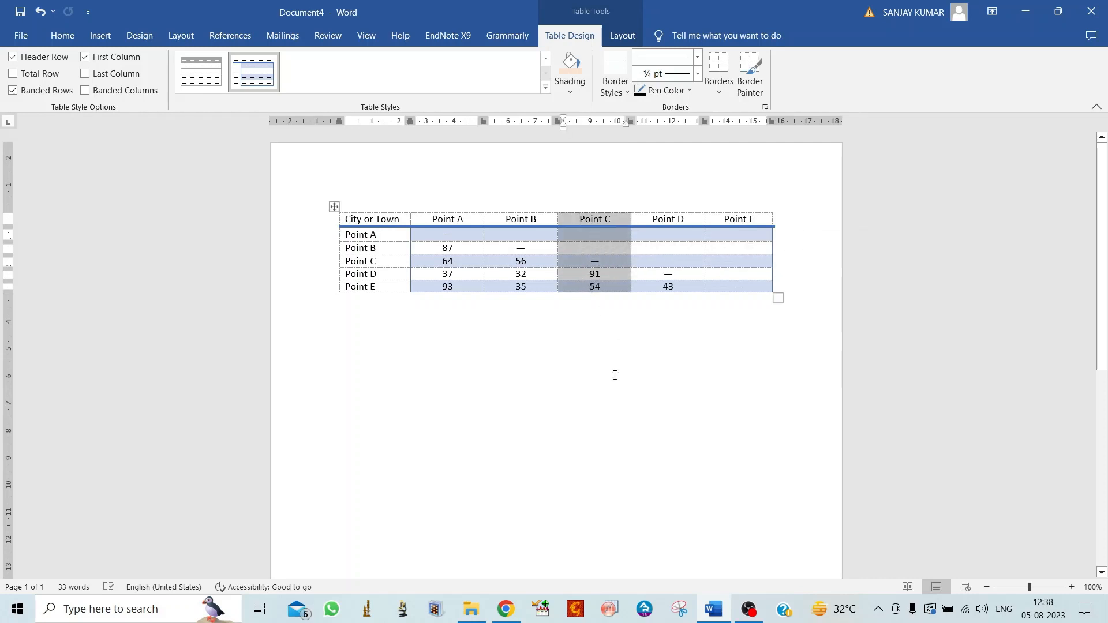
{"action": "left_click", "coordinate": [614, 375]}
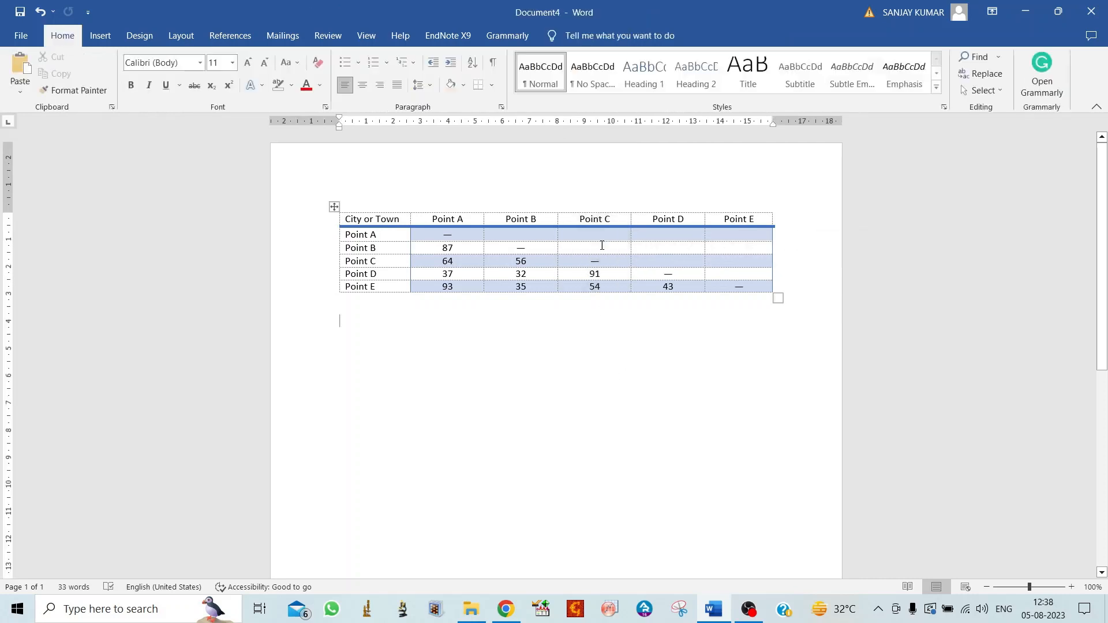
{"action": "left_click", "coordinate": [571, 220]}
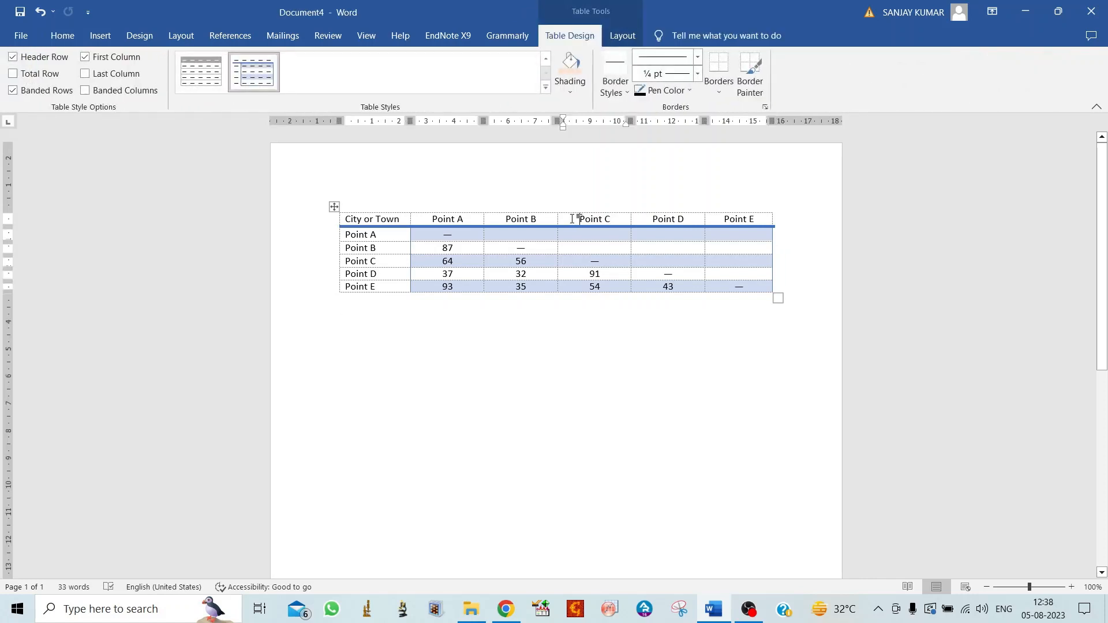
{"action": "right_click", "coordinate": [574, 221]}
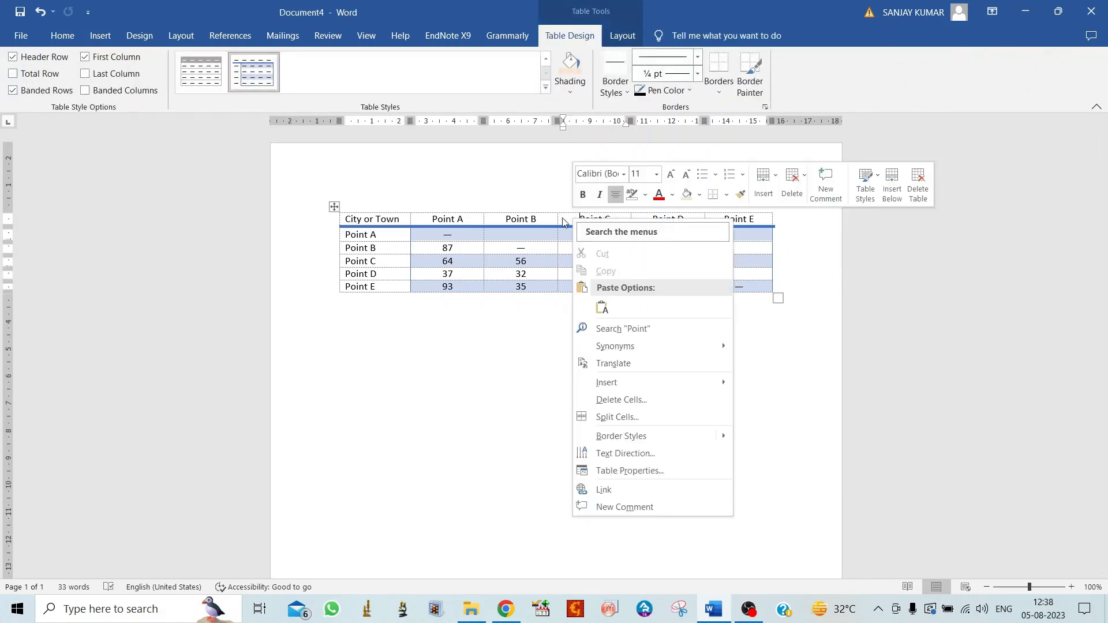
{"action": "left_click", "coordinate": [570, 221]}
{"action": "right_click", "coordinate": [575, 221]}
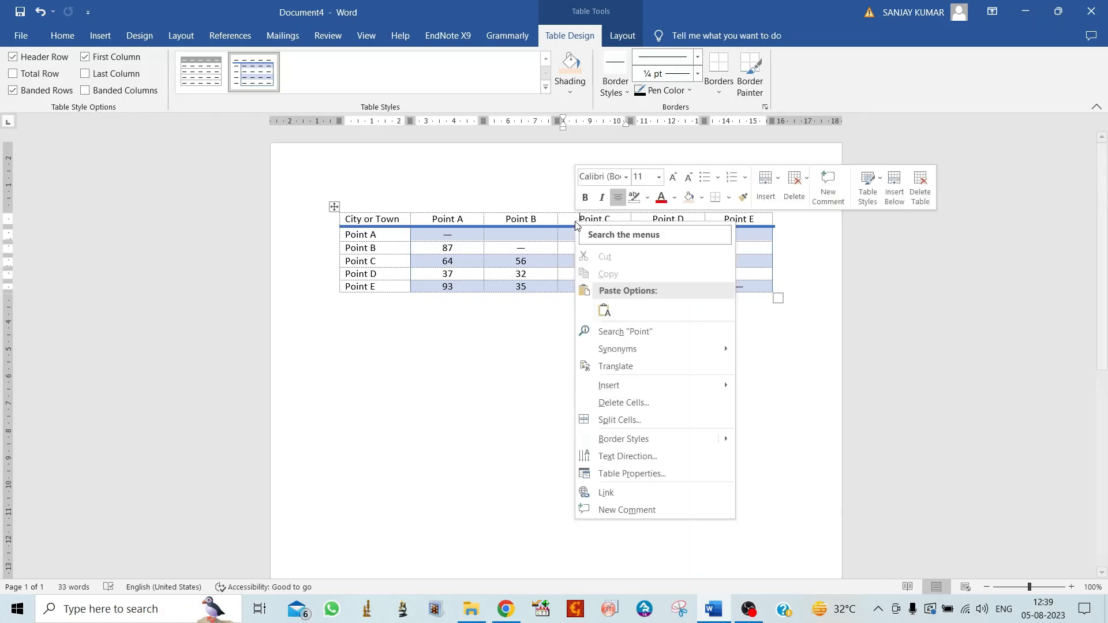
{"action": "mouse_move", "coordinate": [648, 387]}
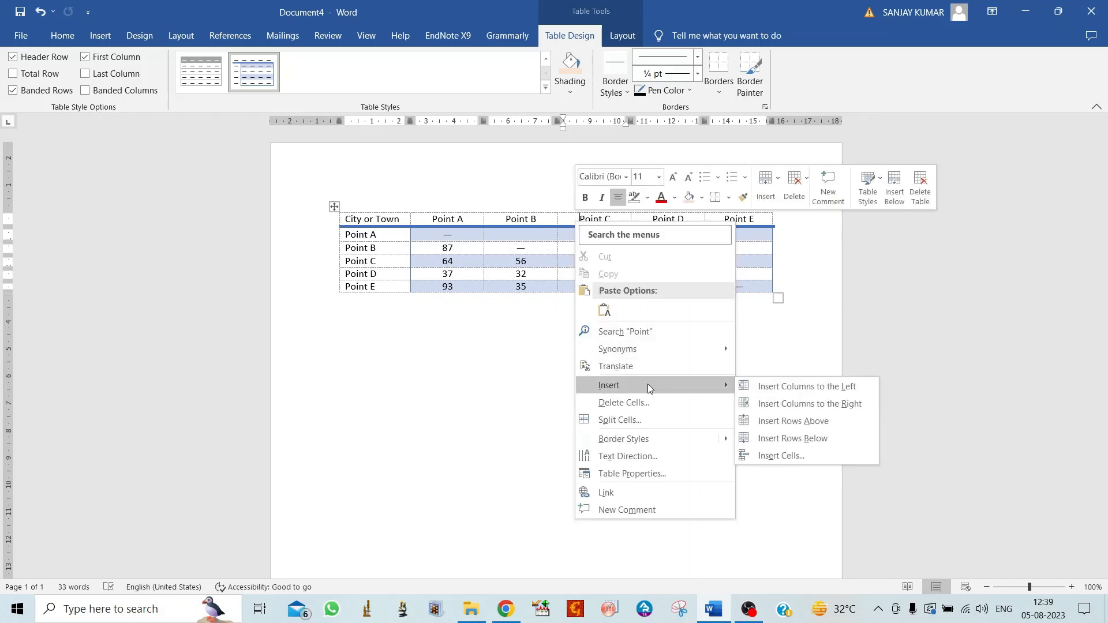
{"action": "left_click", "coordinate": [785, 389]}
{"action": "left_click", "coordinate": [549, 223]}
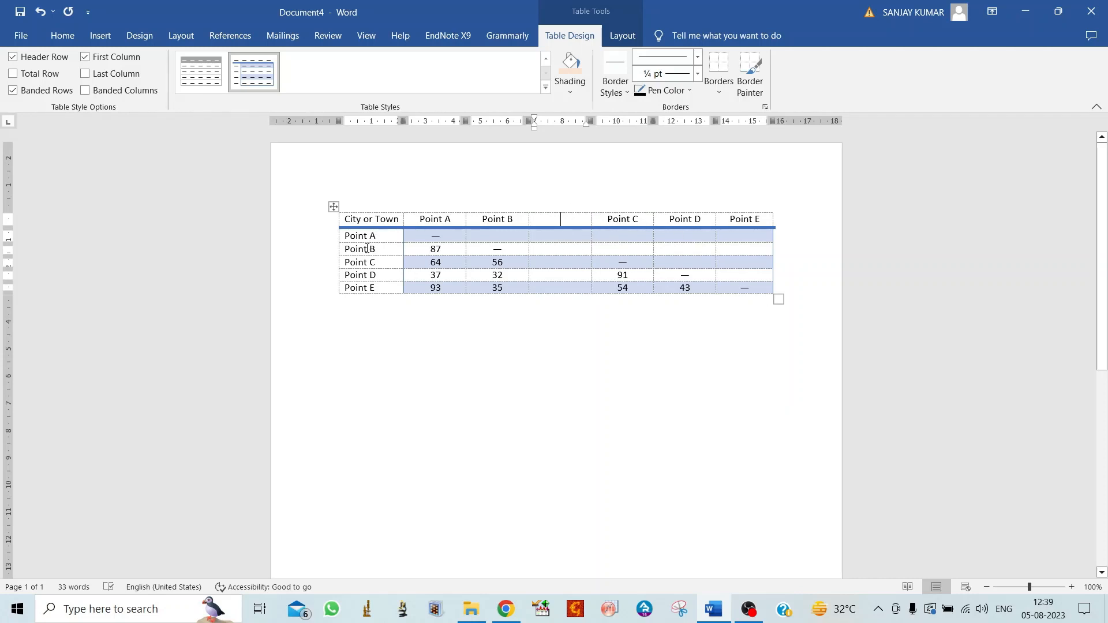
Insert an empty row below the Point C row
{"action": "left_click", "coordinate": [382, 265]}
{"action": "right_click", "coordinate": [382, 264]}
{"action": "mouse_move", "coordinate": [460, 430]}
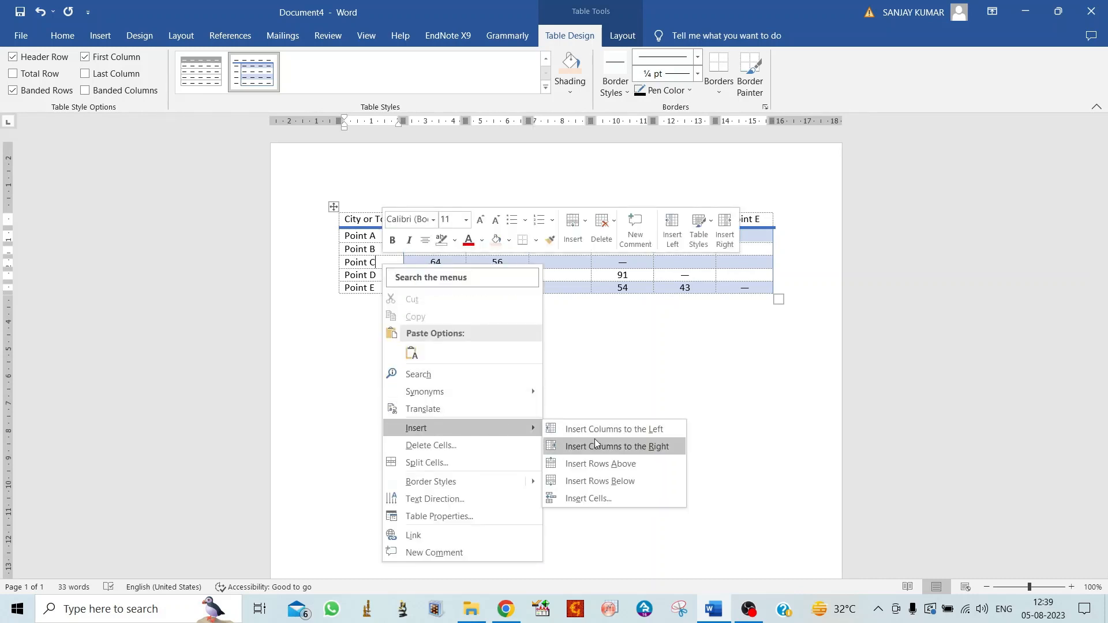
{"action": "left_click", "coordinate": [618, 480]}
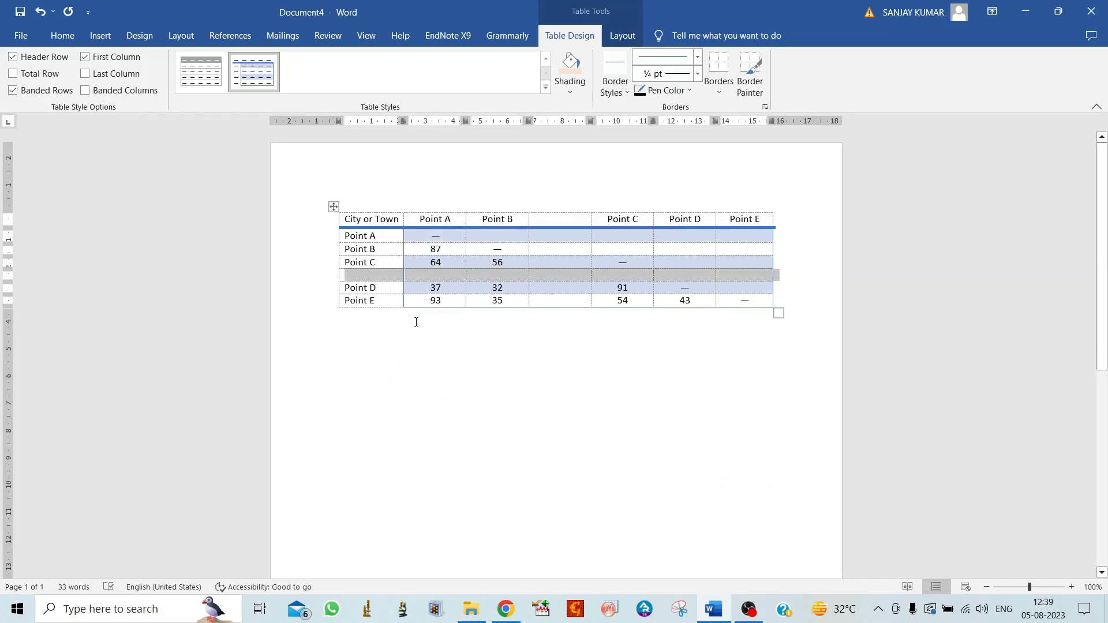
{"action": "left_click", "coordinate": [707, 404]}
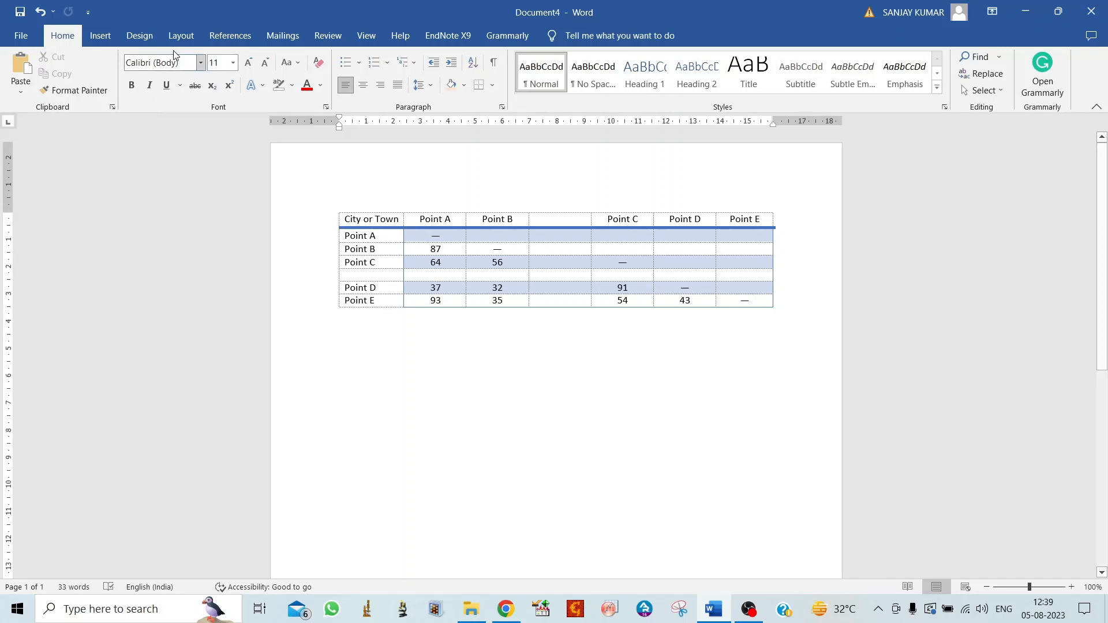
Change the font of the table's entire header row to Times New Roman
{"action": "mouse_move", "coordinate": [339, 222]}
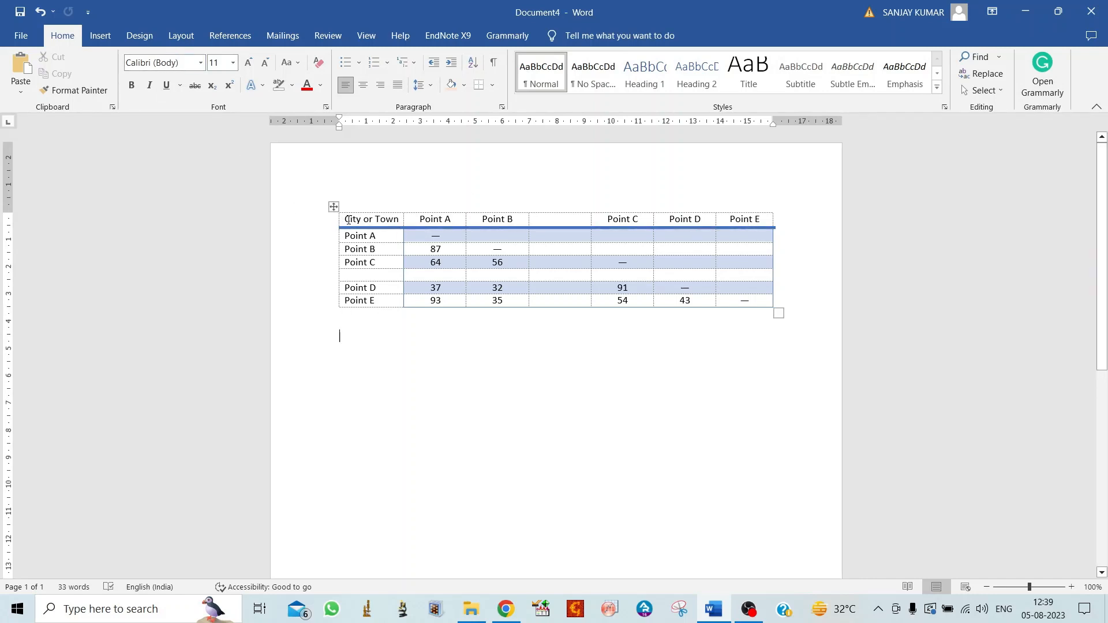
{"action": "left_click_drag", "start_coordinate": [347, 221], "coordinate": [744, 222]}
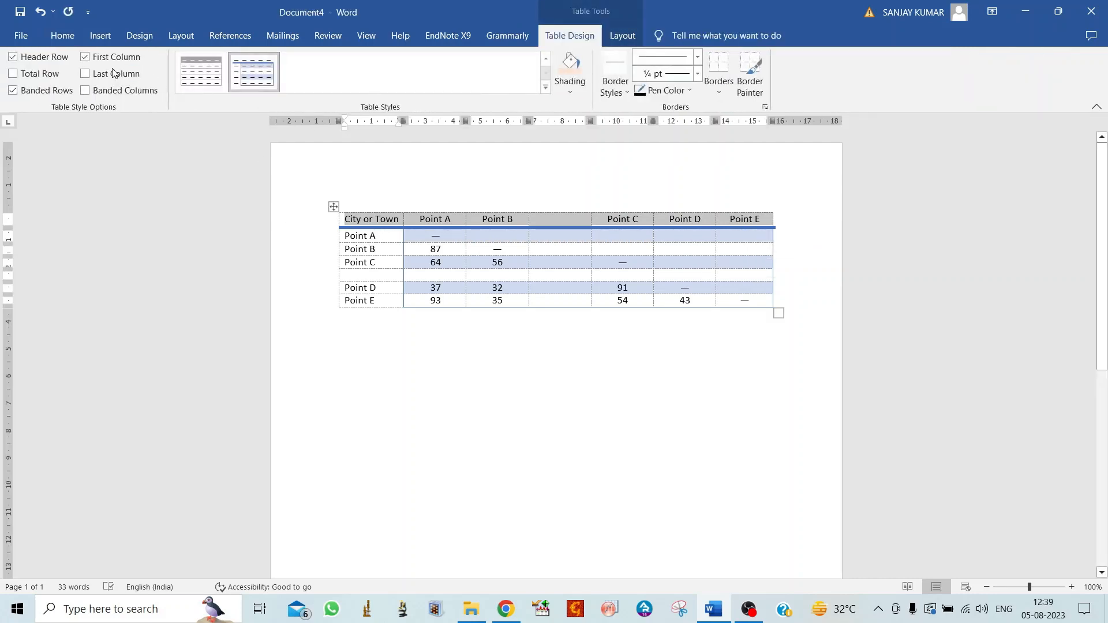
{"action": "left_click", "coordinate": [60, 37]}
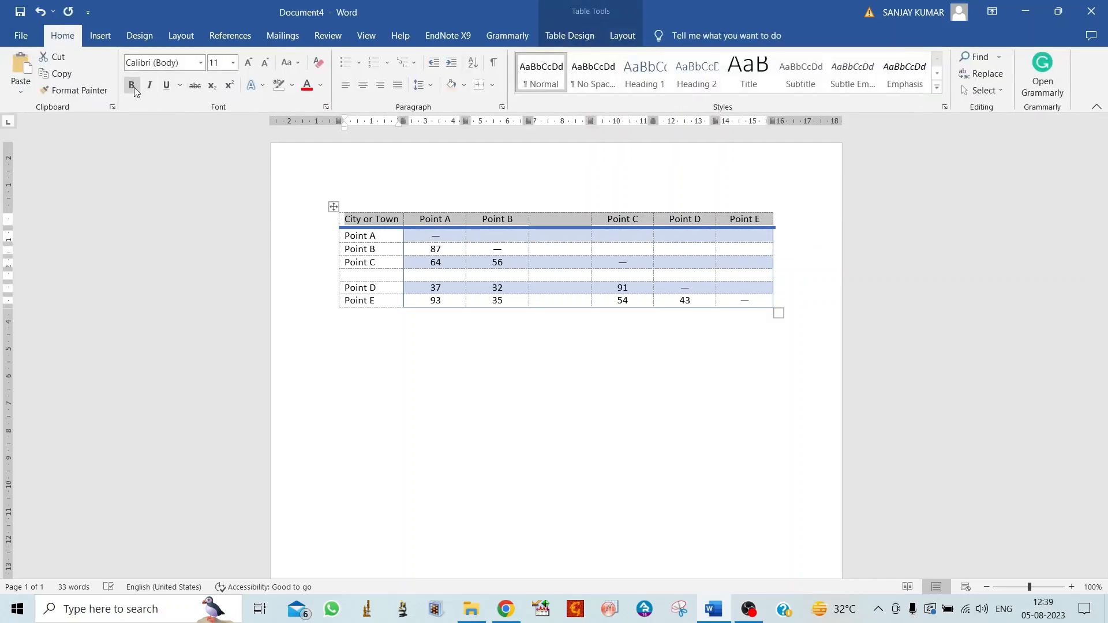
{"action": "left_click", "coordinate": [200, 62]}
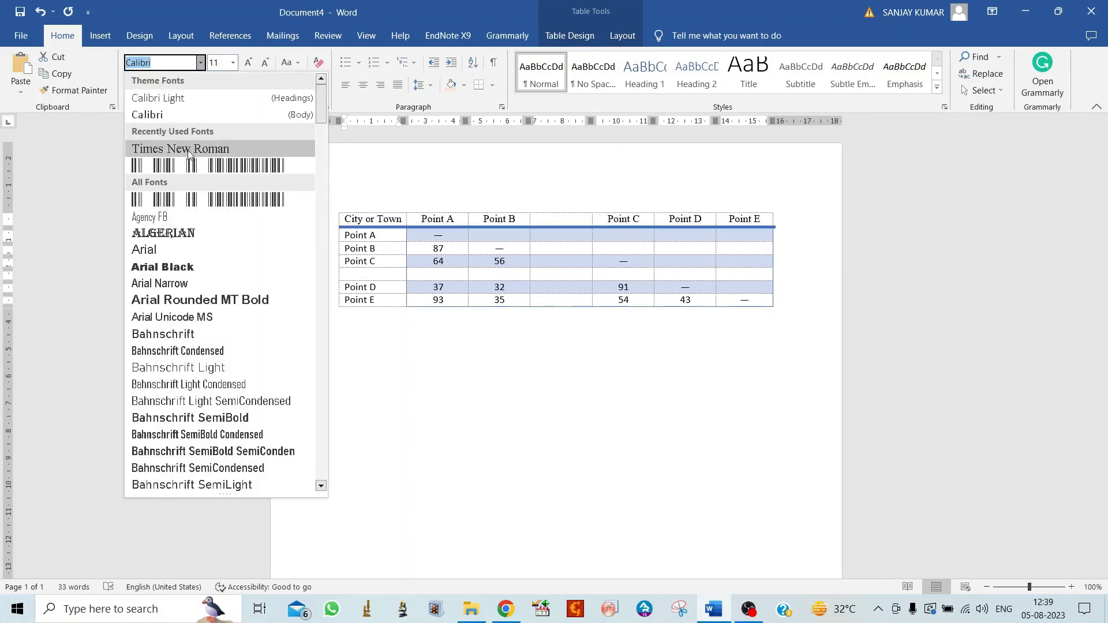
{"action": "left_click", "coordinate": [192, 151]}
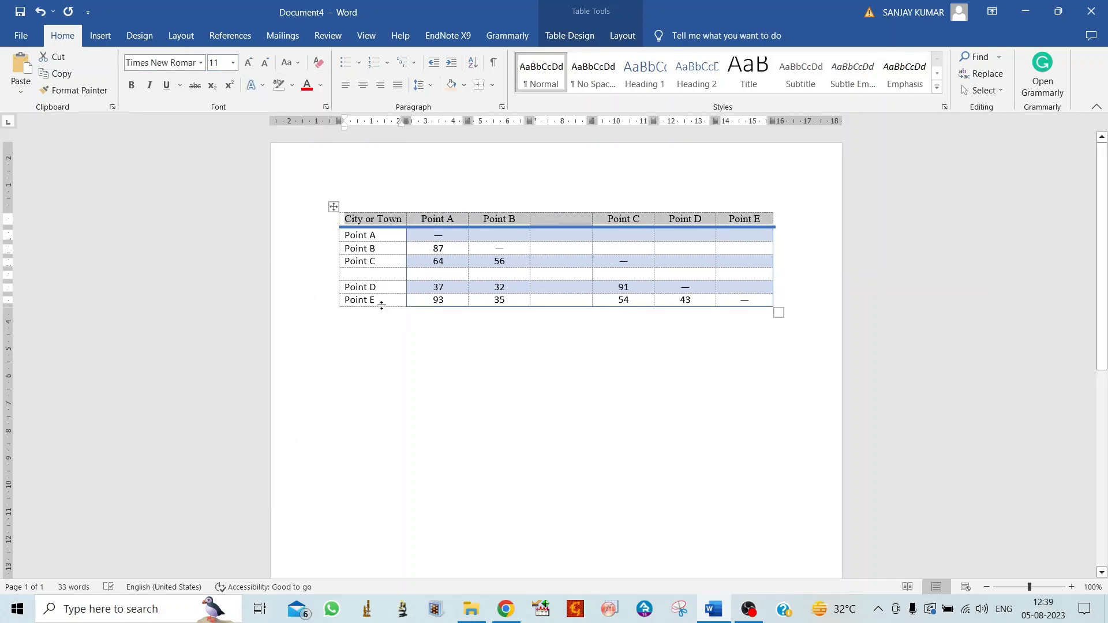
Format the first-column row labels from Point A to Point E in Times New Roman, centred and bold
{"action": "left_click_drag", "start_coordinate": [381, 304], "coordinate": [368, 234]}
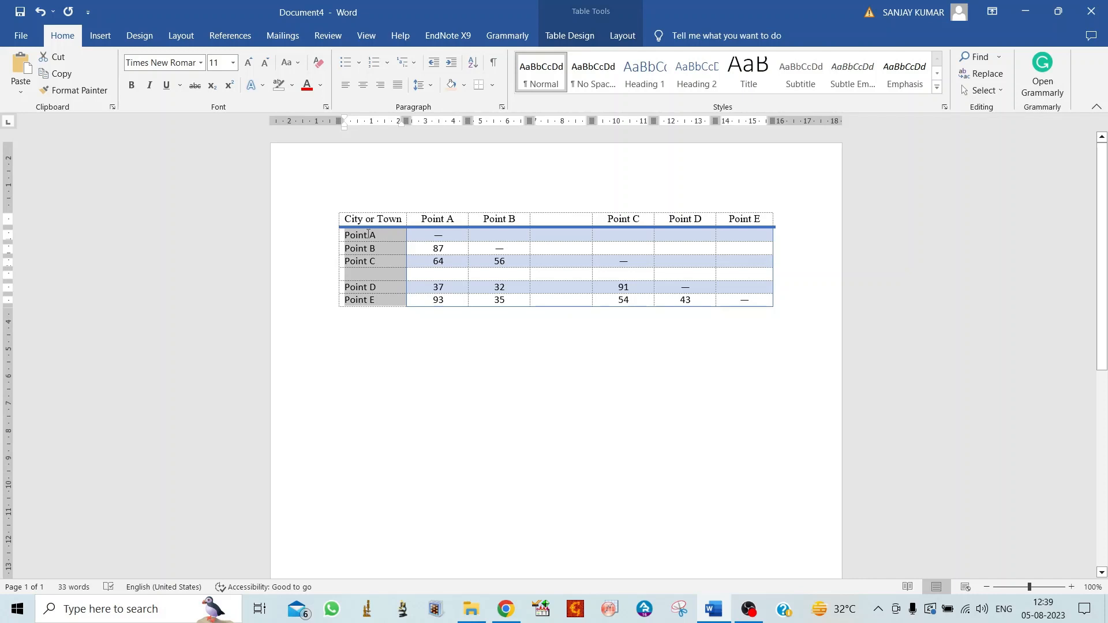
{"action": "left_click", "coordinate": [201, 62]}
{"action": "left_click", "coordinate": [195, 149]}
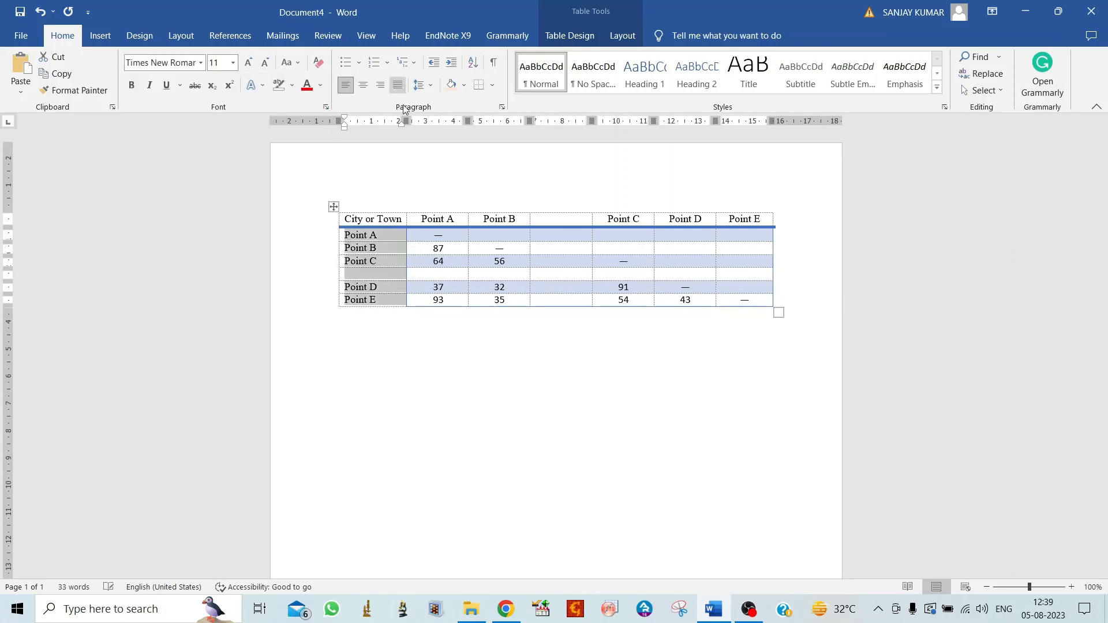
{"action": "left_click", "coordinate": [362, 84]}
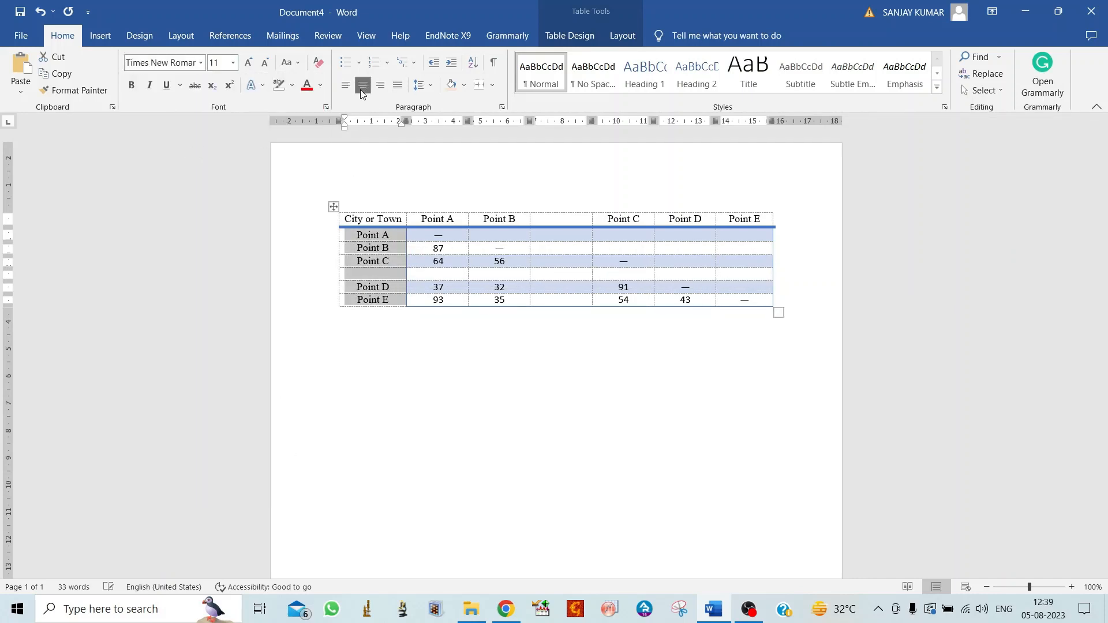
{"action": "left_click", "coordinate": [132, 85]}
Try italic, underline and right alignment on the row labels, reverting each to keep them bold and centred
{"action": "left_click", "coordinate": [149, 86]}
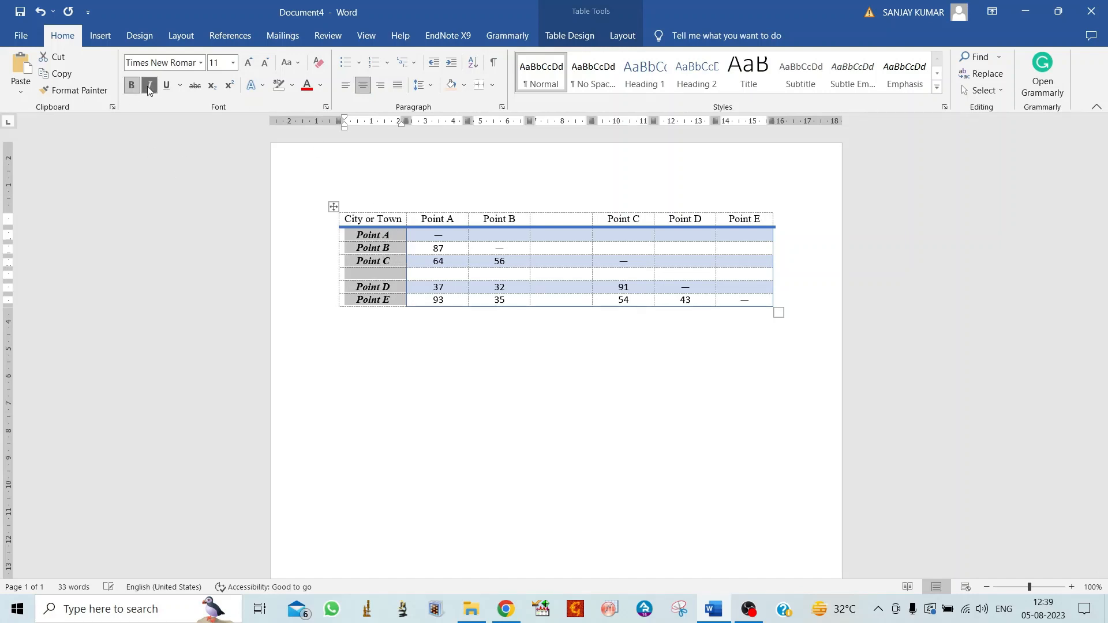
{"action": "left_click", "coordinate": [149, 86]}
{"action": "left_click", "coordinate": [167, 85]}
{"action": "left_click", "coordinate": [167, 85]}
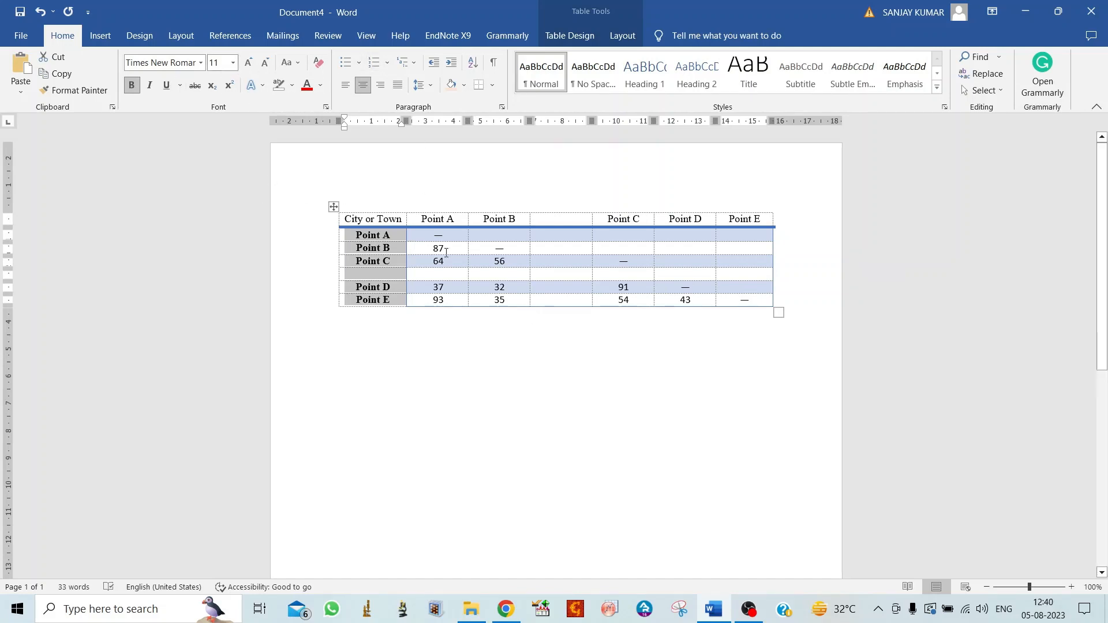
{"action": "left_click", "coordinate": [379, 85]}
{"action": "left_click", "coordinate": [364, 86]}
Make the text of the entire header row bold
{"action": "left_click", "coordinate": [509, 240]}
{"action": "left_click", "coordinate": [563, 236]}
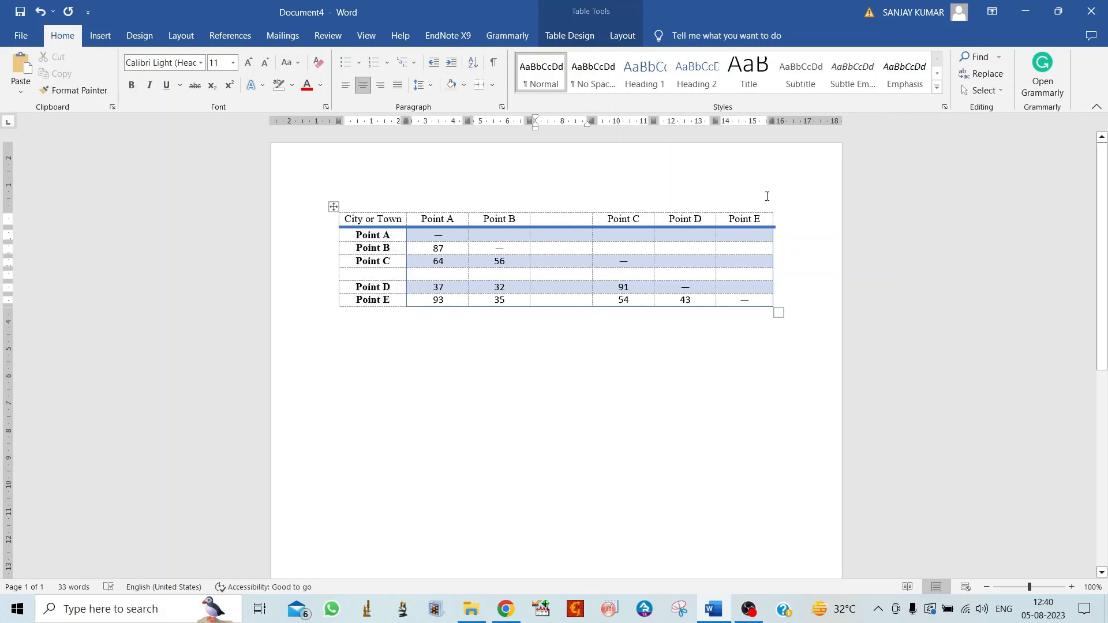
{"action": "left_click_drag", "start_coordinate": [765, 219], "coordinate": [355, 221]}
{"action": "left_click", "coordinate": [131, 84]}
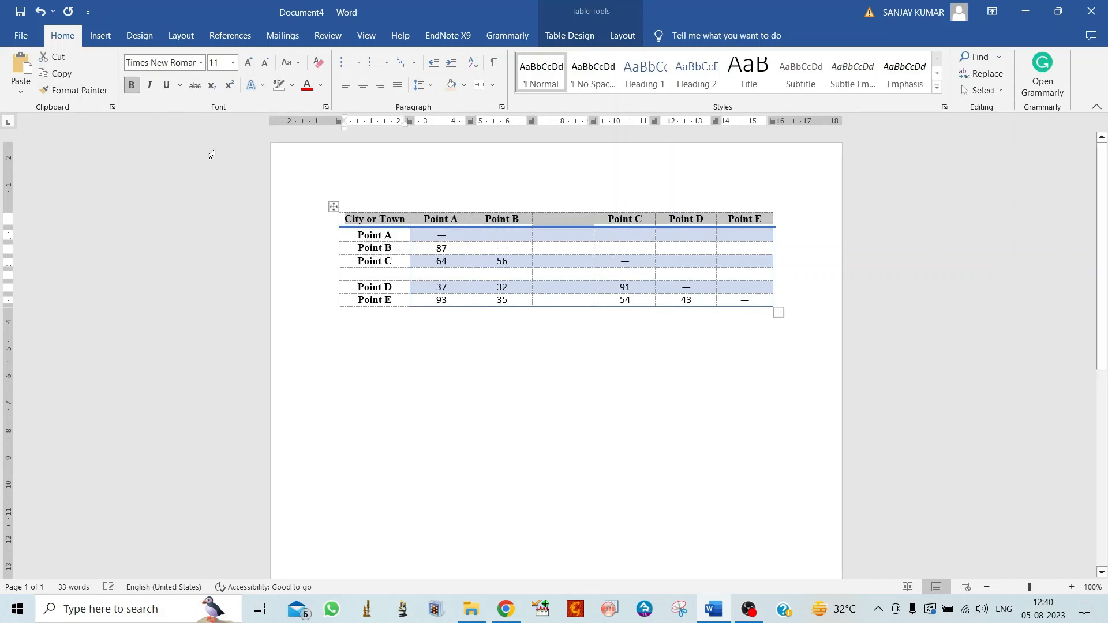
Enlarge the header row text to 14 pt and shrink it back to 11 pt
{"action": "left_click", "coordinate": [249, 63]}
{"action": "left_click", "coordinate": [248, 63]}
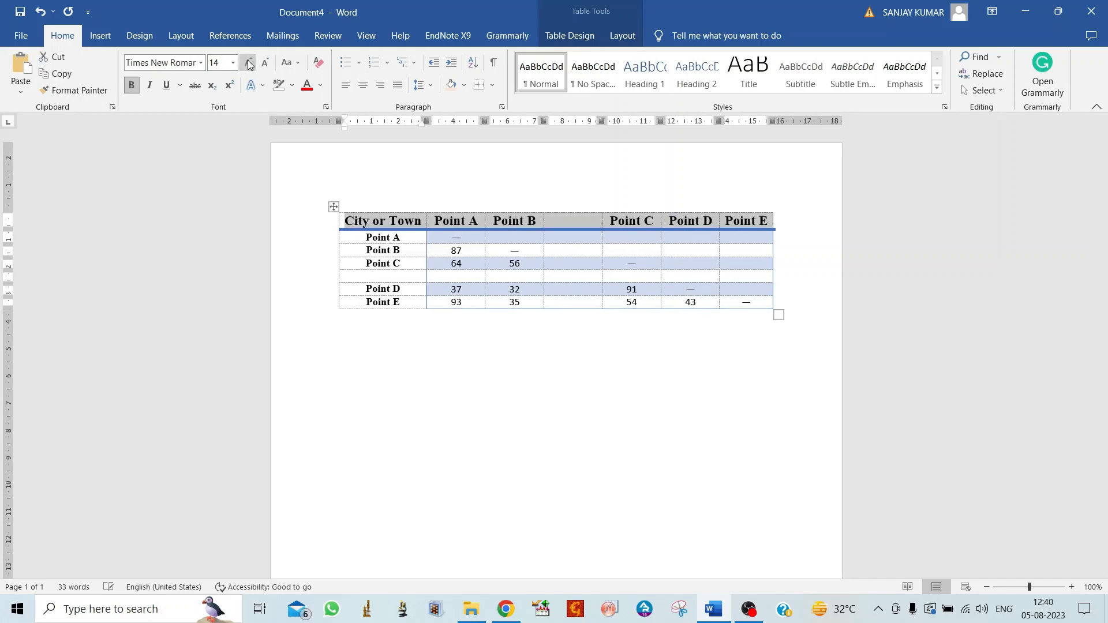
{"action": "left_click", "coordinate": [268, 67]}
{"action": "left_click", "coordinate": [267, 67]}
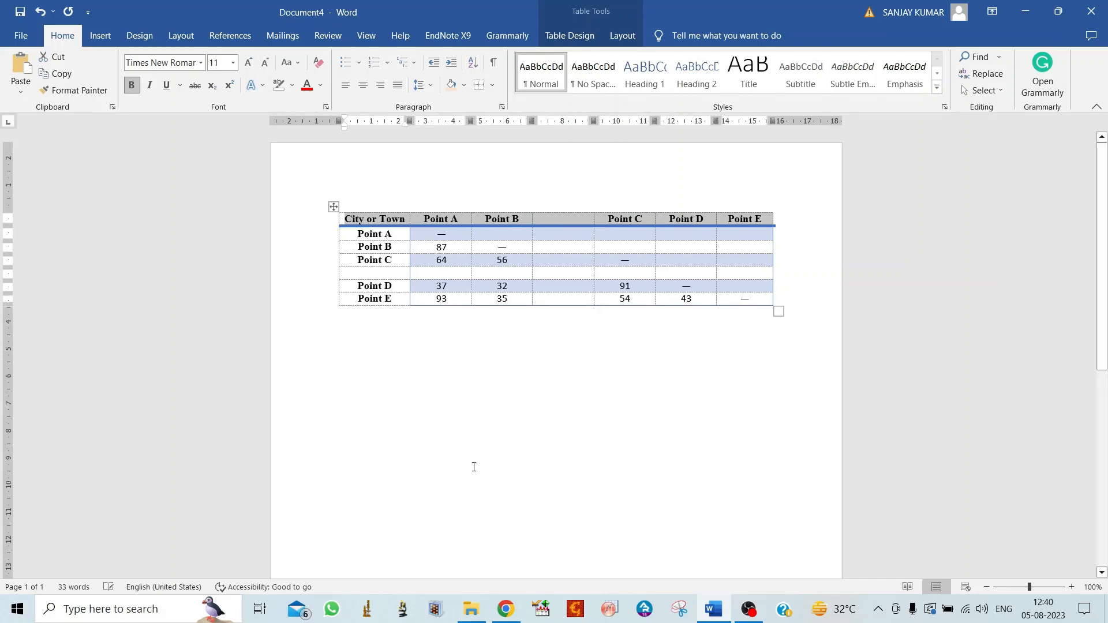
{"action": "left_click", "coordinate": [508, 440]}
Colour the first-column row labels from Point A to Point E red
{"action": "left_click_drag", "start_coordinate": [394, 298], "coordinate": [378, 234]}
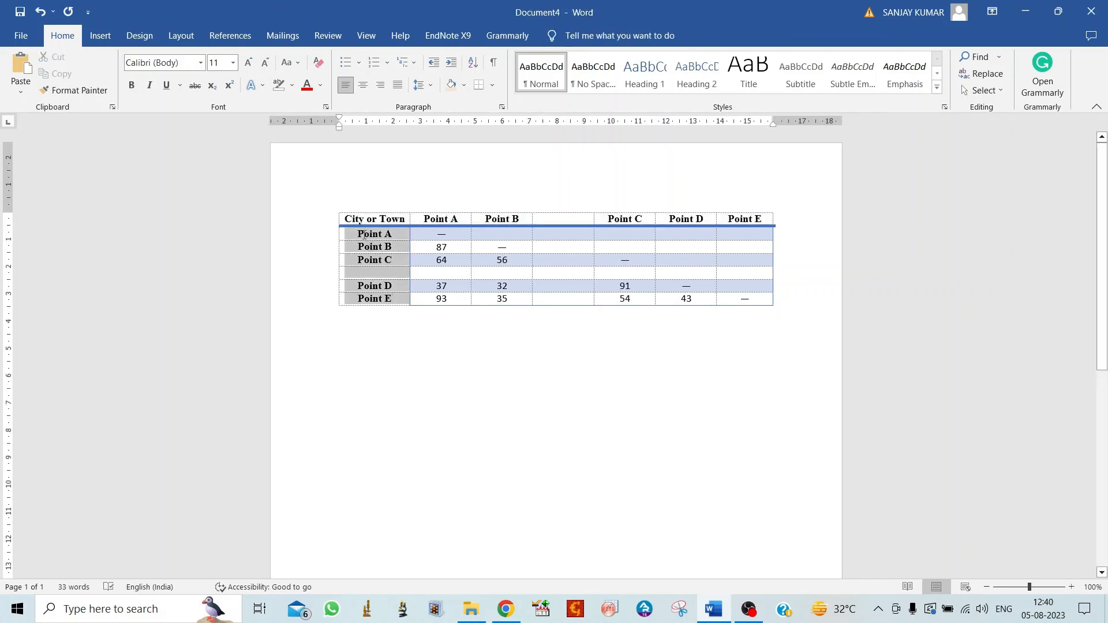
{"action": "left_click", "coordinate": [321, 85]}
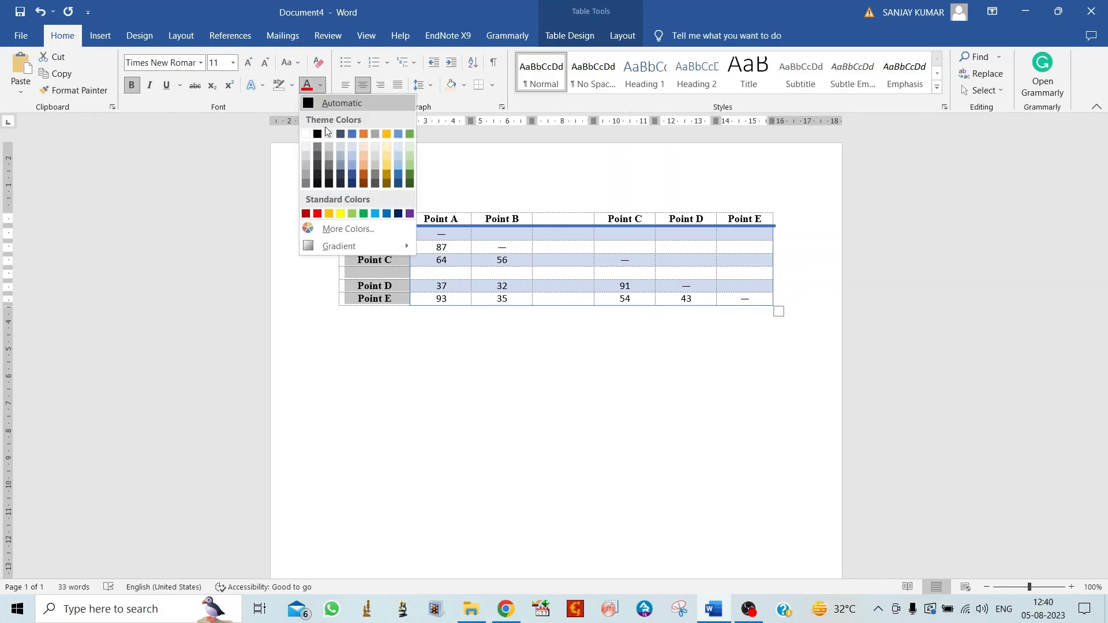
{"action": "left_click", "coordinate": [318, 214]}
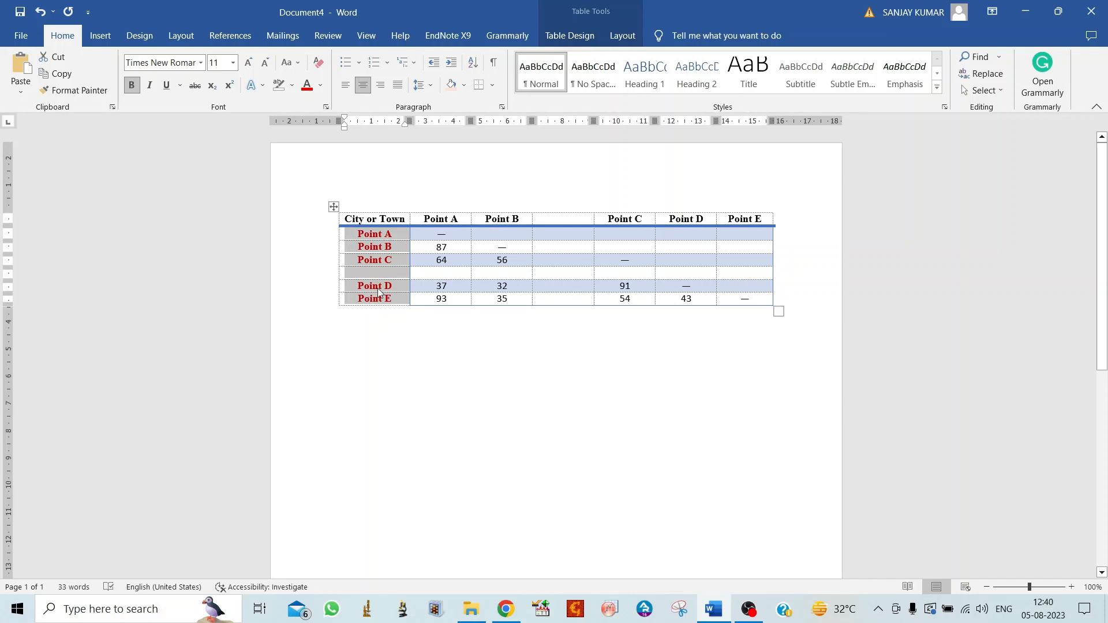
Highlight the first-column row labels from Point A to Point E in yellow
{"action": "left_click", "coordinate": [293, 86]}
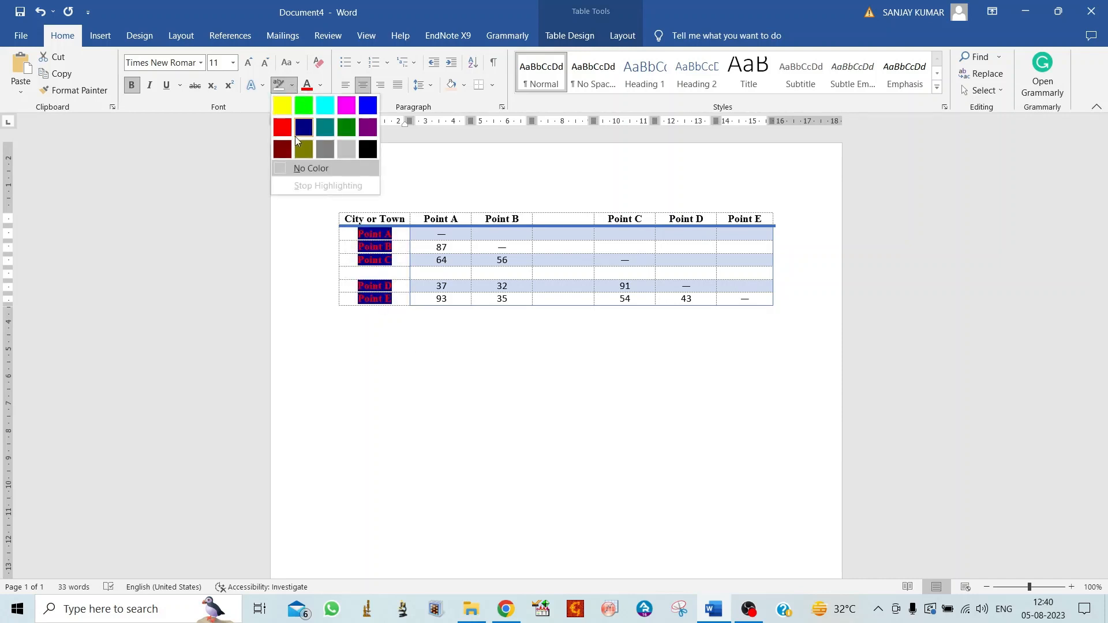
{"action": "left_click", "coordinate": [283, 106]}
{"action": "left_click", "coordinate": [412, 311]}
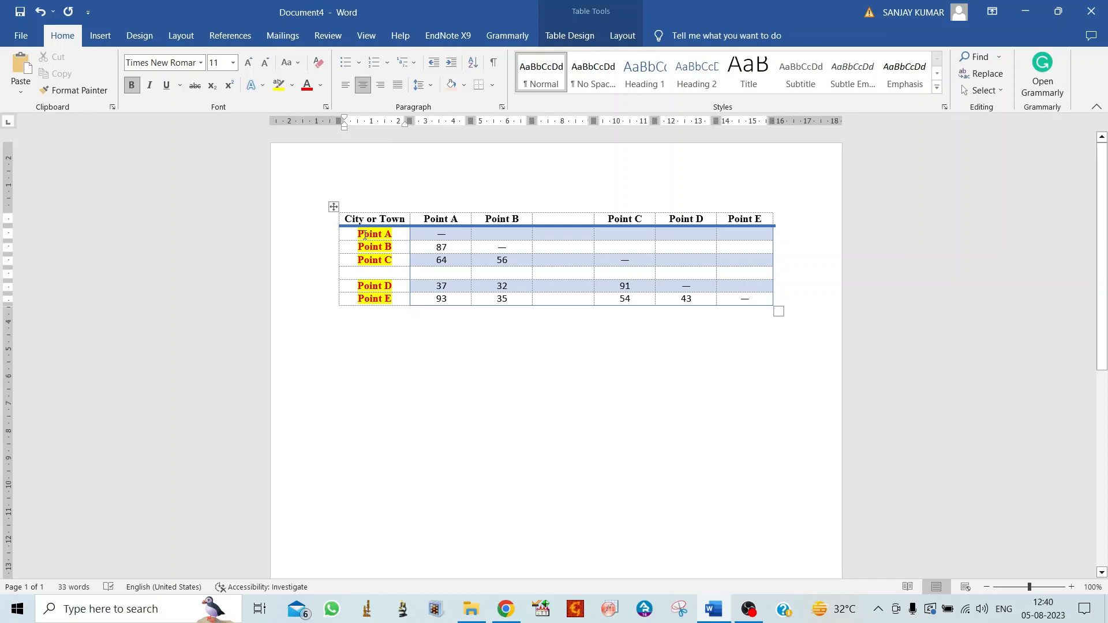
Remove the yellow highlighting from the first-column row labels
{"action": "left_click", "coordinate": [293, 85]}
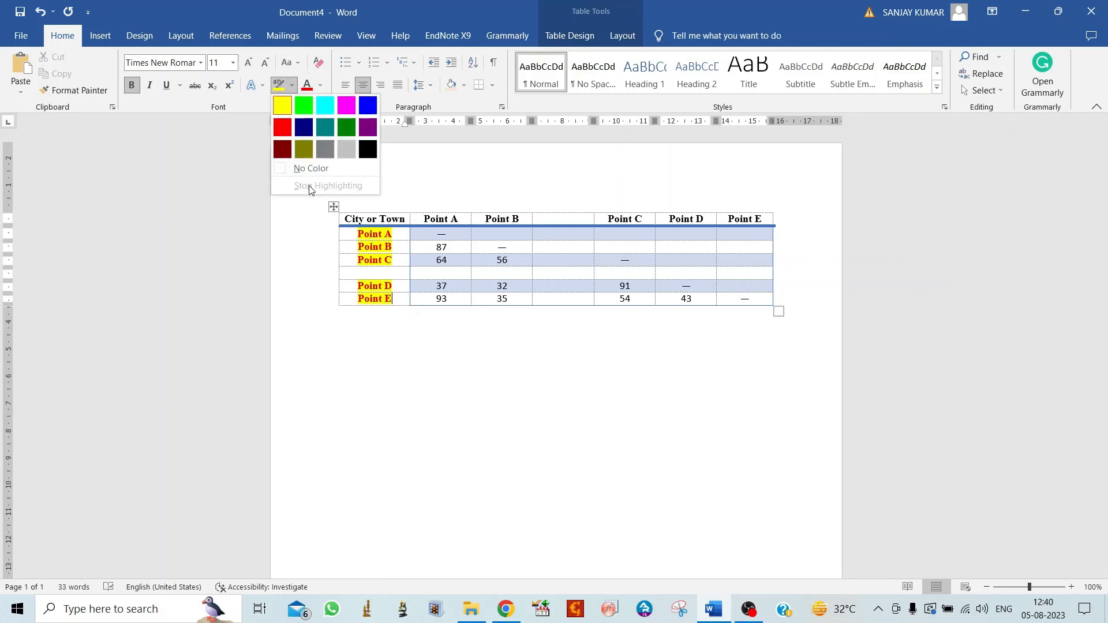
{"action": "left_click", "coordinate": [311, 172]}
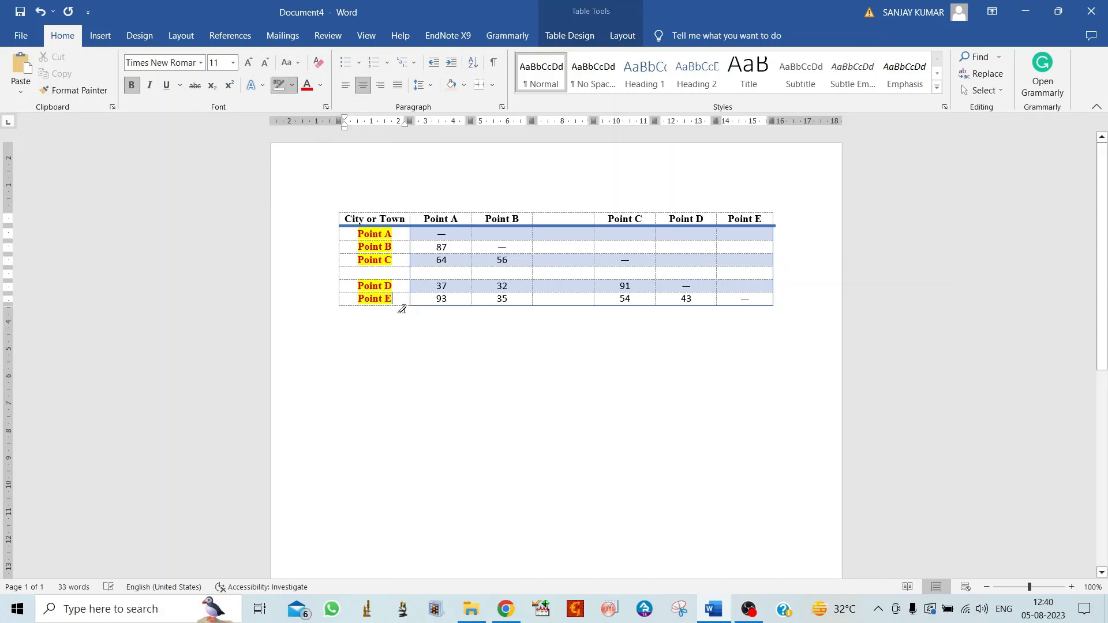
{"action": "left_click_drag", "start_coordinate": [392, 297], "coordinate": [353, 221]}
{"action": "left_click", "coordinate": [279, 86]}
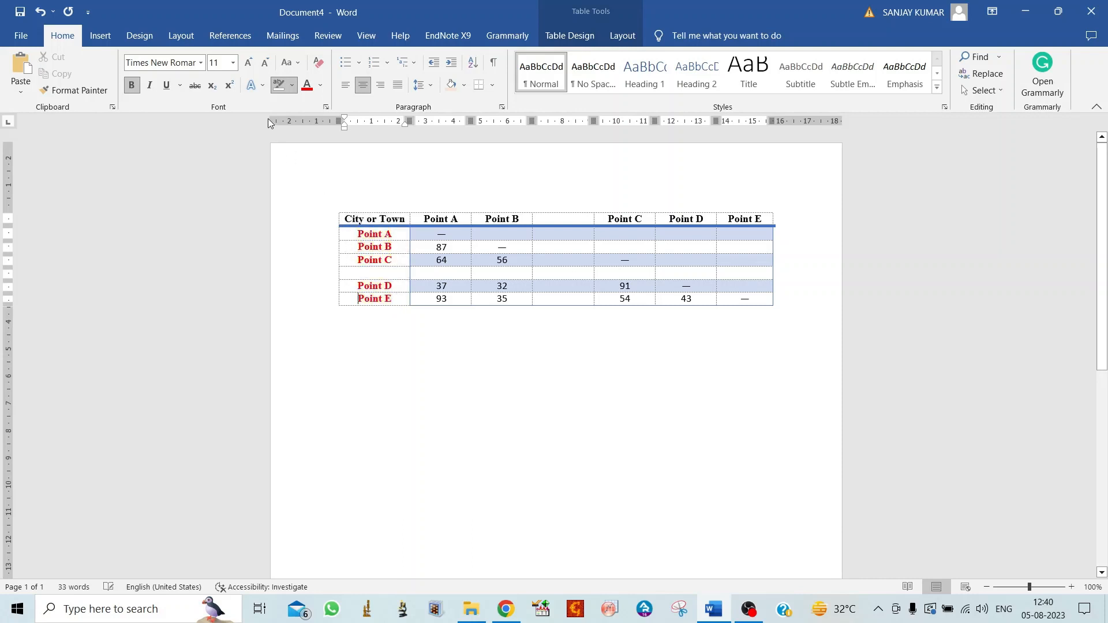
{"action": "left_click", "coordinate": [292, 87]}
{"action": "left_click", "coordinate": [305, 170]}
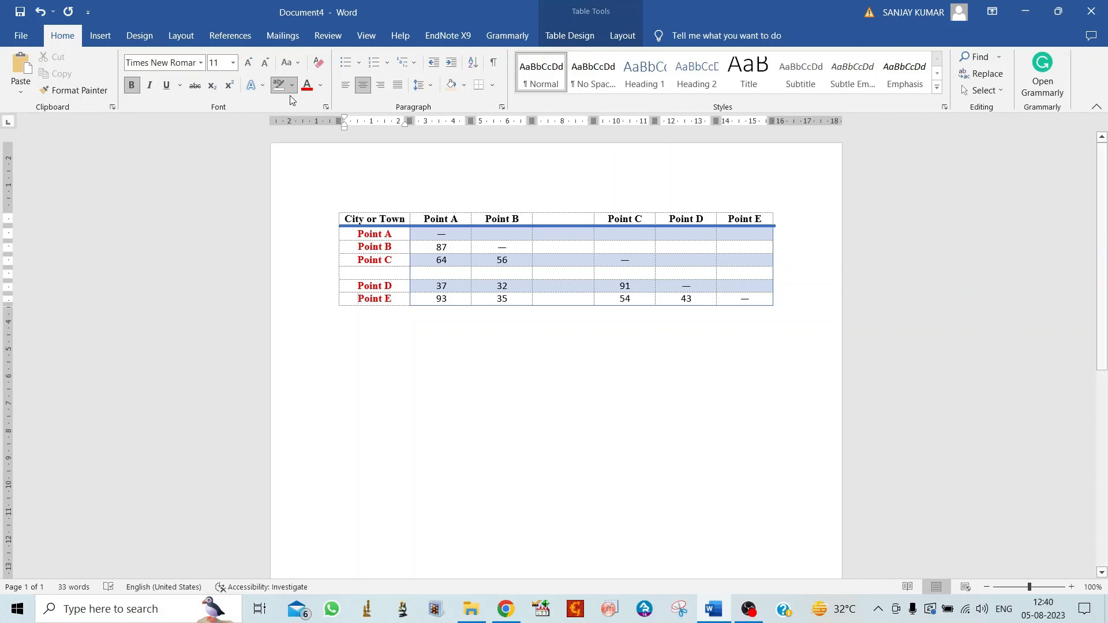
Shade the first-column cells from Point A to Point E with a light gold theme colour
{"action": "left_click_drag", "start_coordinate": [399, 305], "coordinate": [378, 234]}
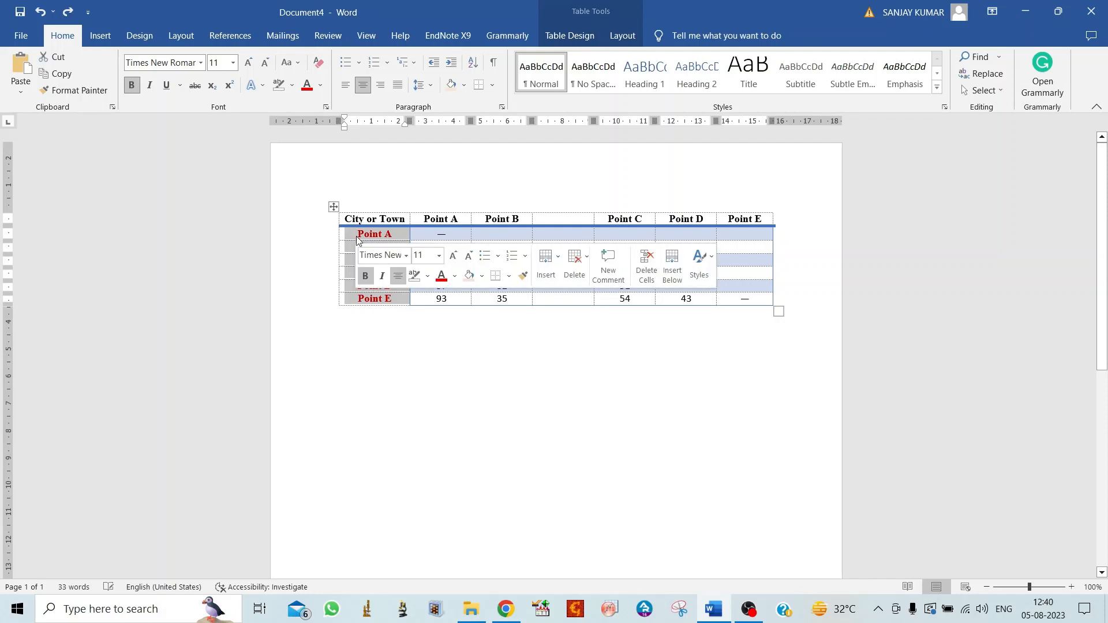
{"action": "left_click", "coordinate": [464, 85]}
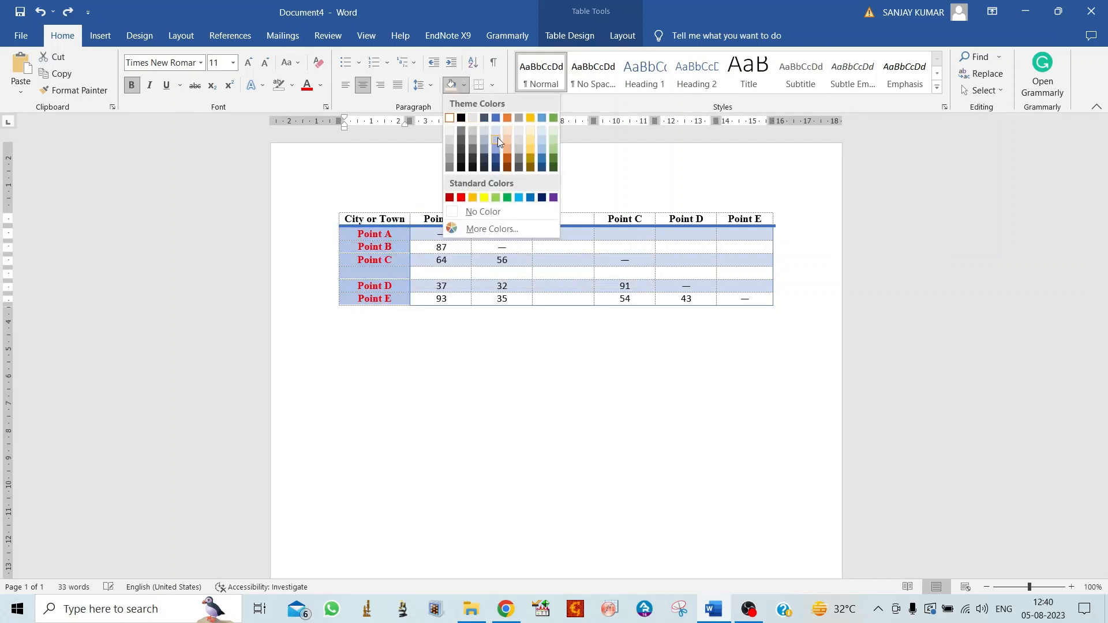
{"action": "left_click", "coordinate": [529, 142]}
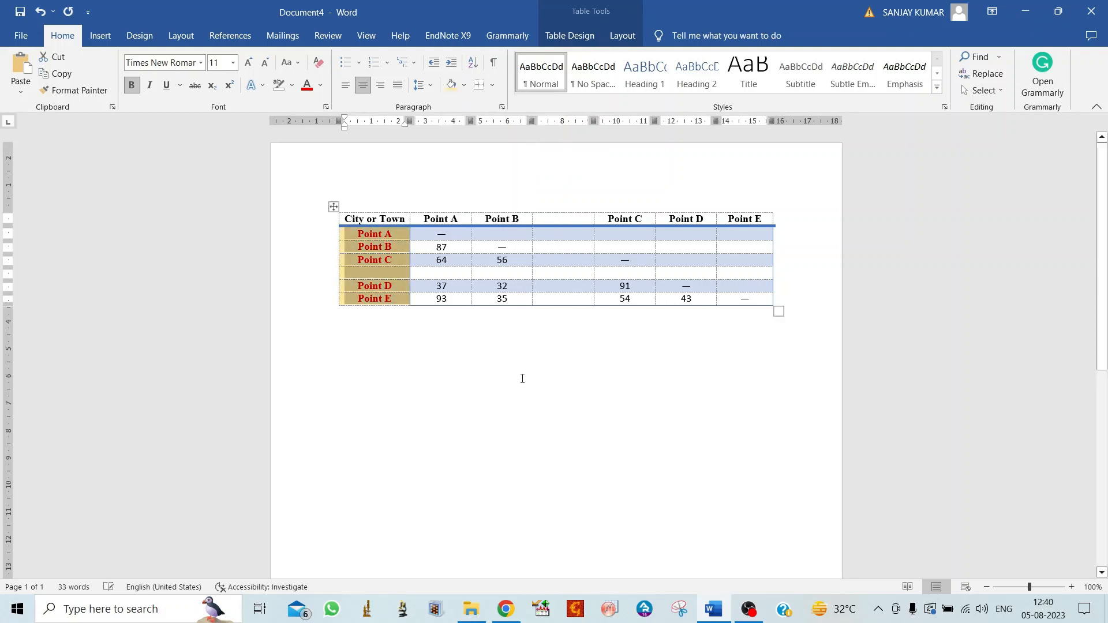
{"action": "left_click", "coordinate": [534, 380]}
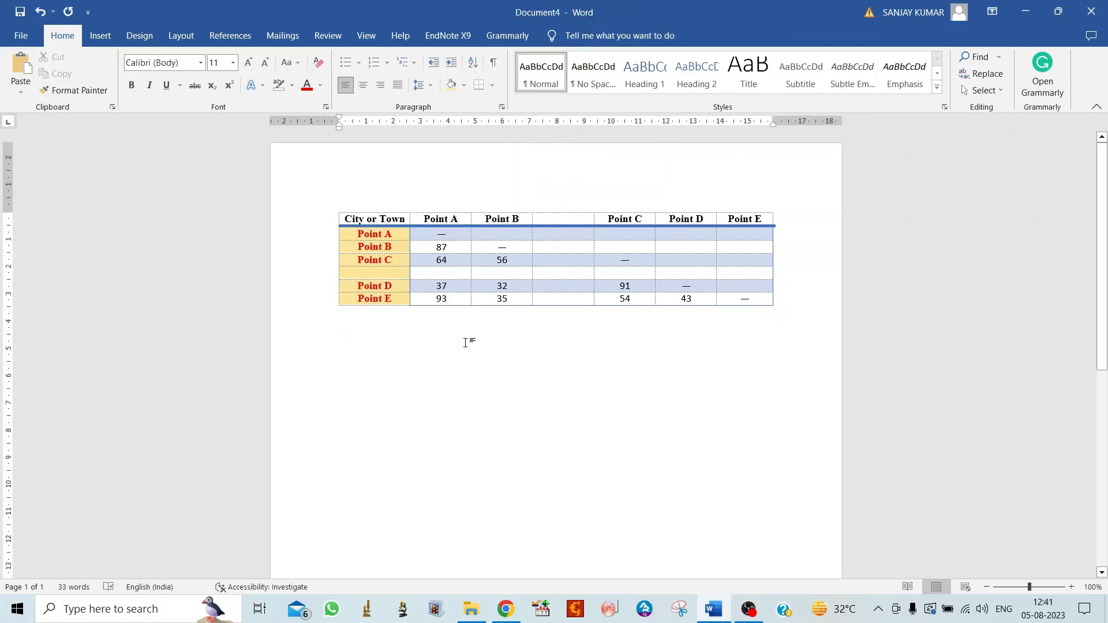
Insert the built-in Tabular List quick table below the matrix table
{"action": "scroll", "coordinate": [468, 343], "scroll_direction": "down", "scroll_amount": 1}
{"action": "scroll", "coordinate": [465, 342], "scroll_direction": "up", "scroll_amount": 1}
{"action": "scroll", "coordinate": [446, 338], "scroll_direction": "down", "scroll_amount": 3}
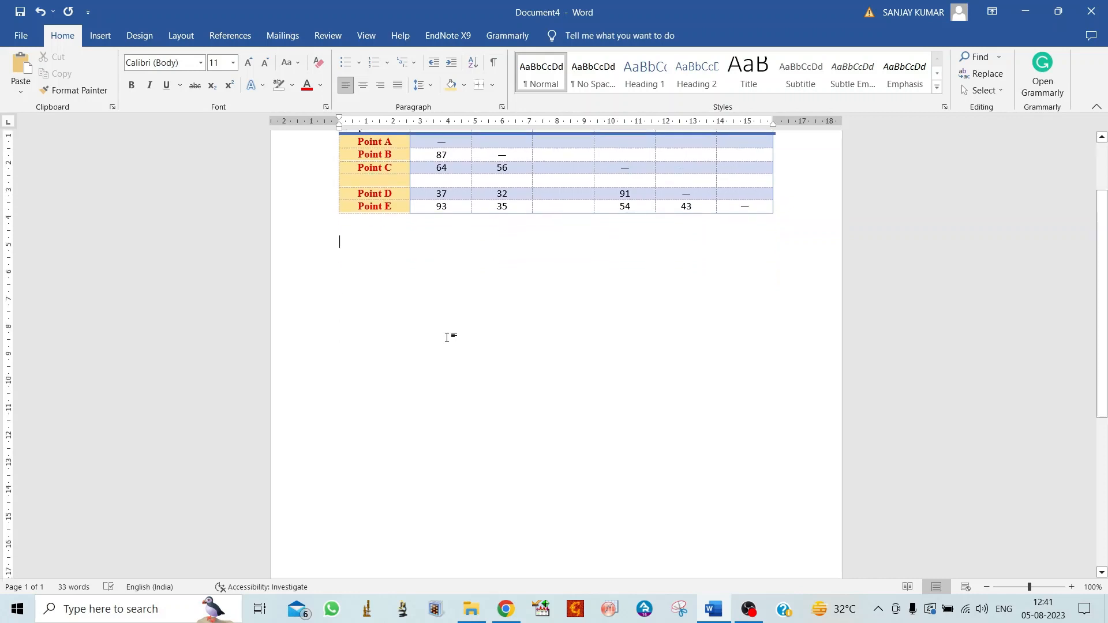
{"action": "scroll", "coordinate": [448, 335], "scroll_direction": "up", "scroll_amount": 2}
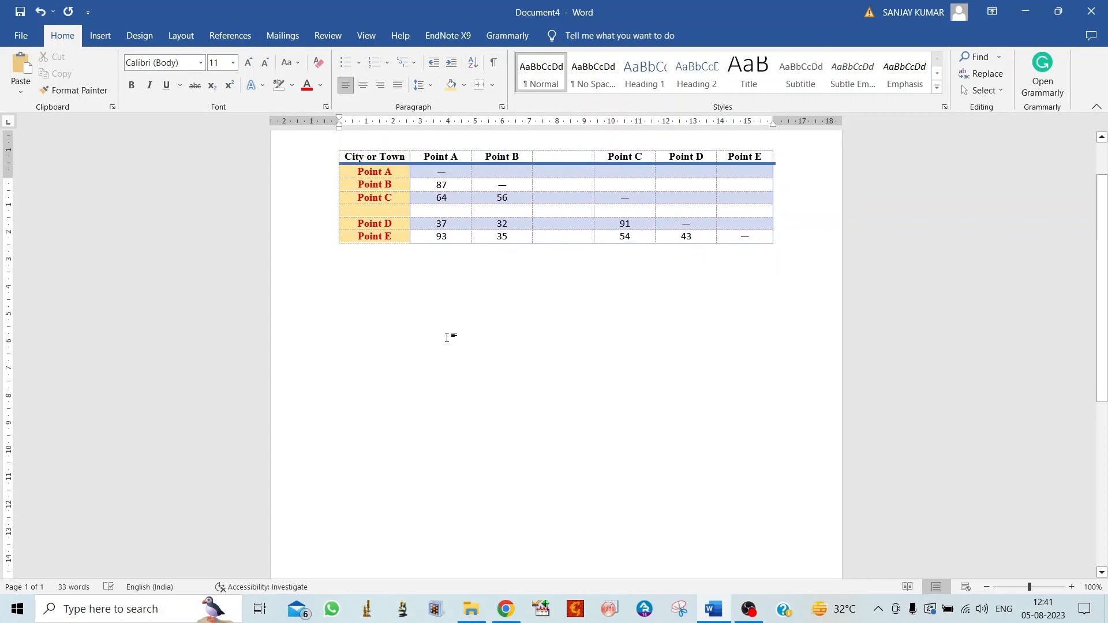
{"action": "left_click", "coordinate": [100, 35]}
{"action": "left_click", "coordinate": [124, 95]}
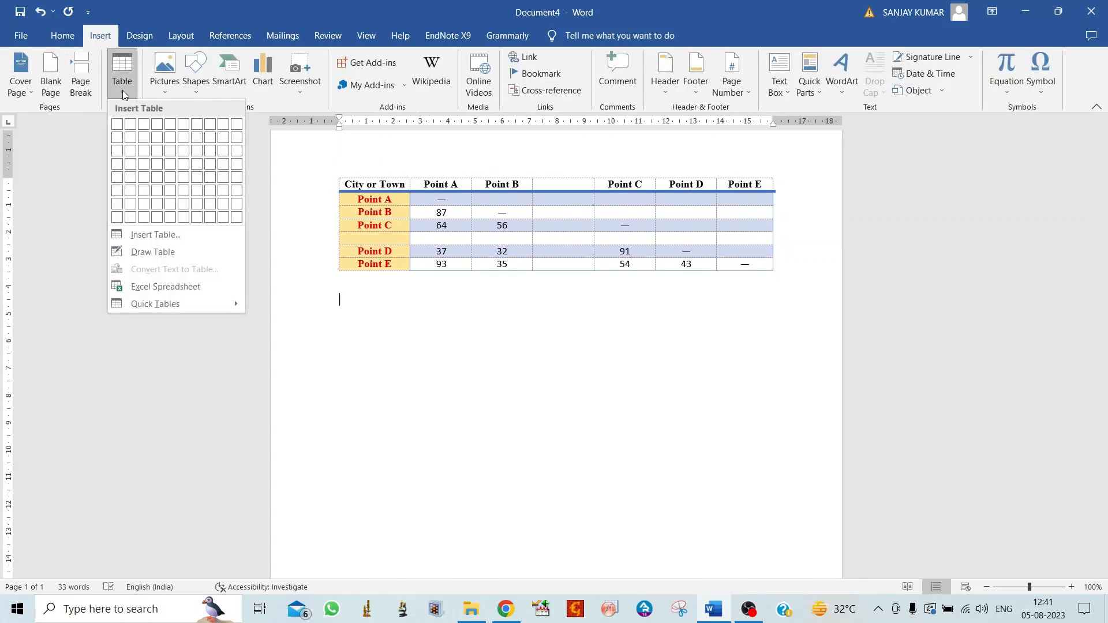
{"action": "mouse_move", "coordinate": [167, 308]}
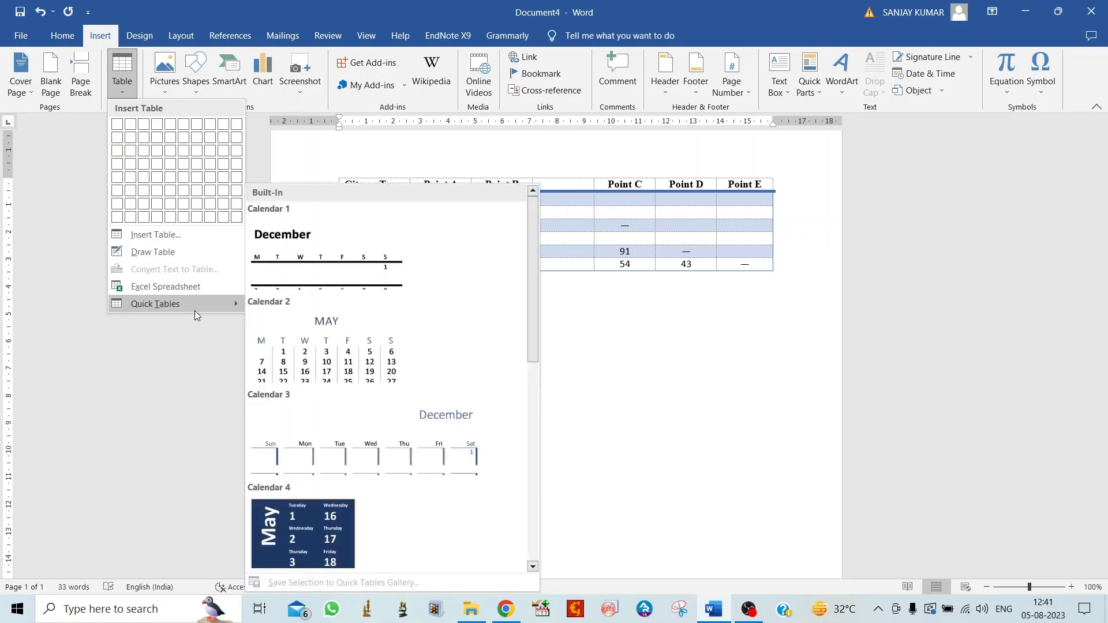
{"action": "scroll", "coordinate": [384, 424], "scroll_direction": "down", "scroll_amount": 5}
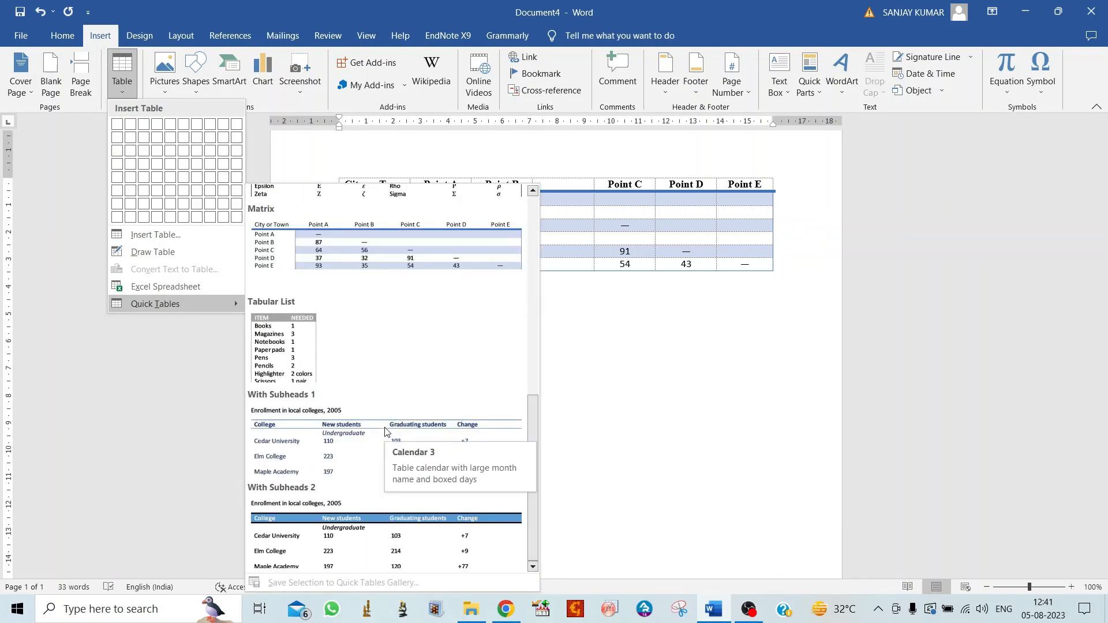
{"action": "left_click", "coordinate": [281, 343]}
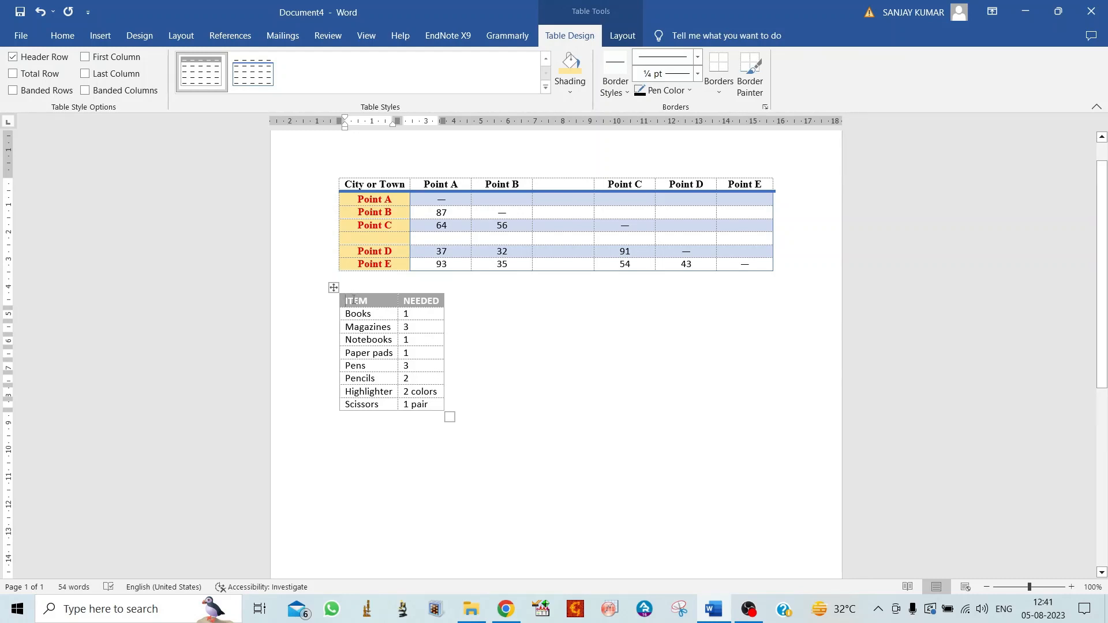
Set all text in the item table to Times New Roman, centred, at 12 pt
{"action": "left_click_drag", "start_coordinate": [348, 304], "coordinate": [431, 410]}
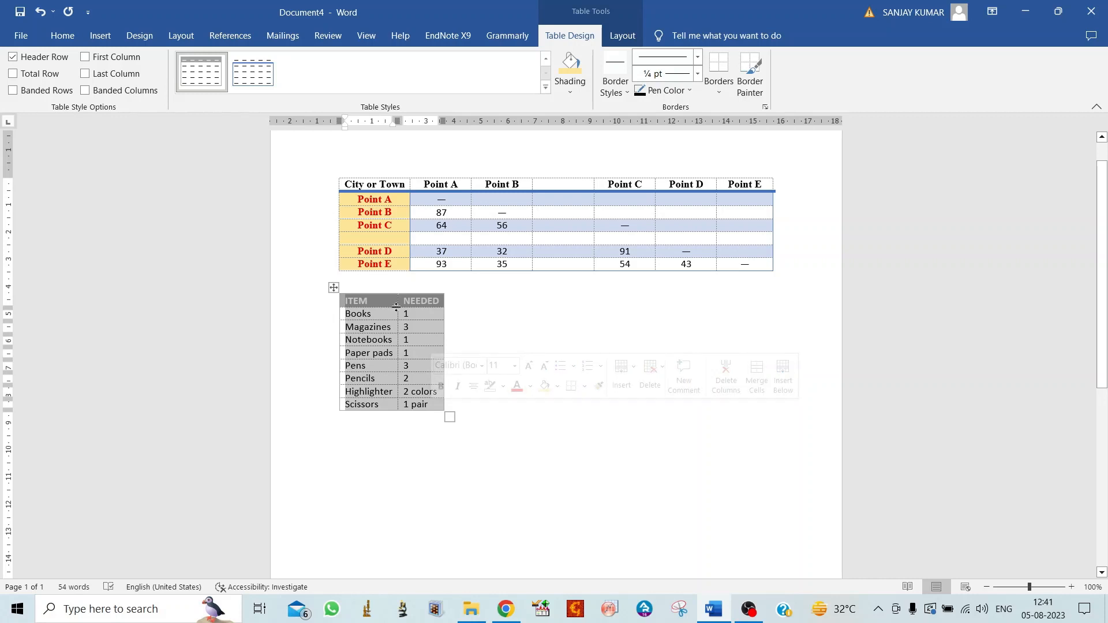
{"action": "left_click", "coordinate": [62, 35]}
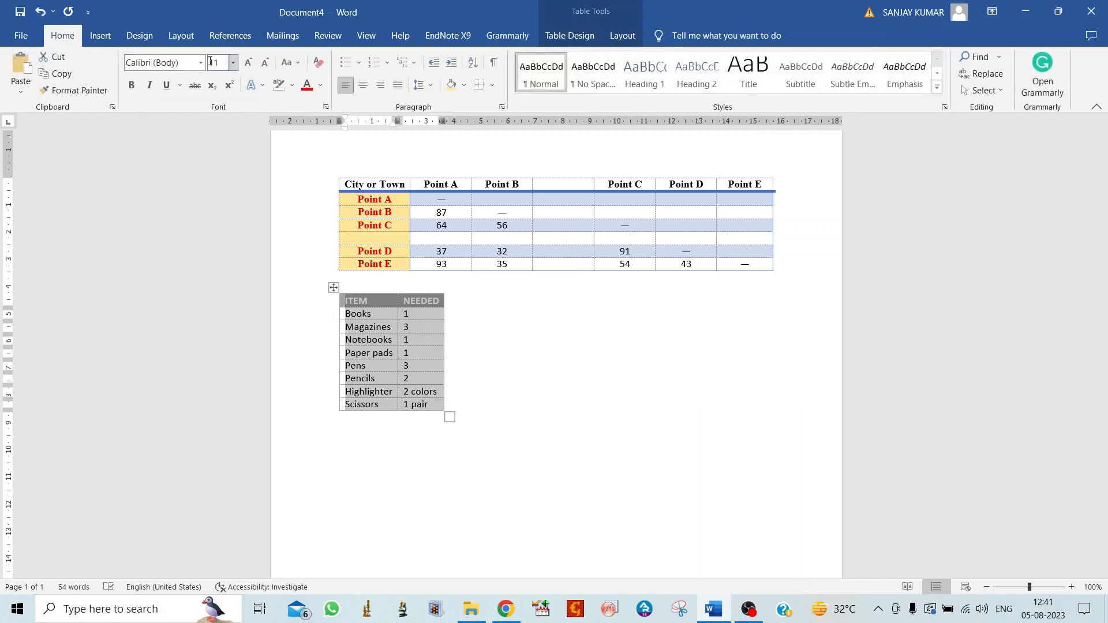
{"action": "left_click", "coordinate": [200, 63]}
{"action": "left_click", "coordinate": [192, 146]}
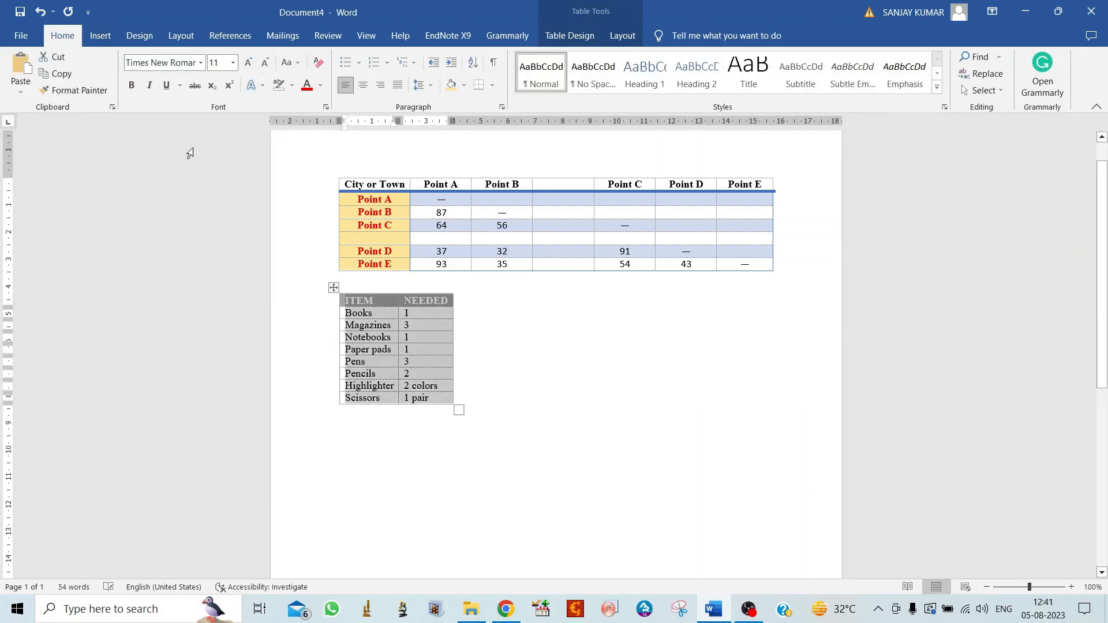
{"action": "left_click", "coordinate": [363, 85]}
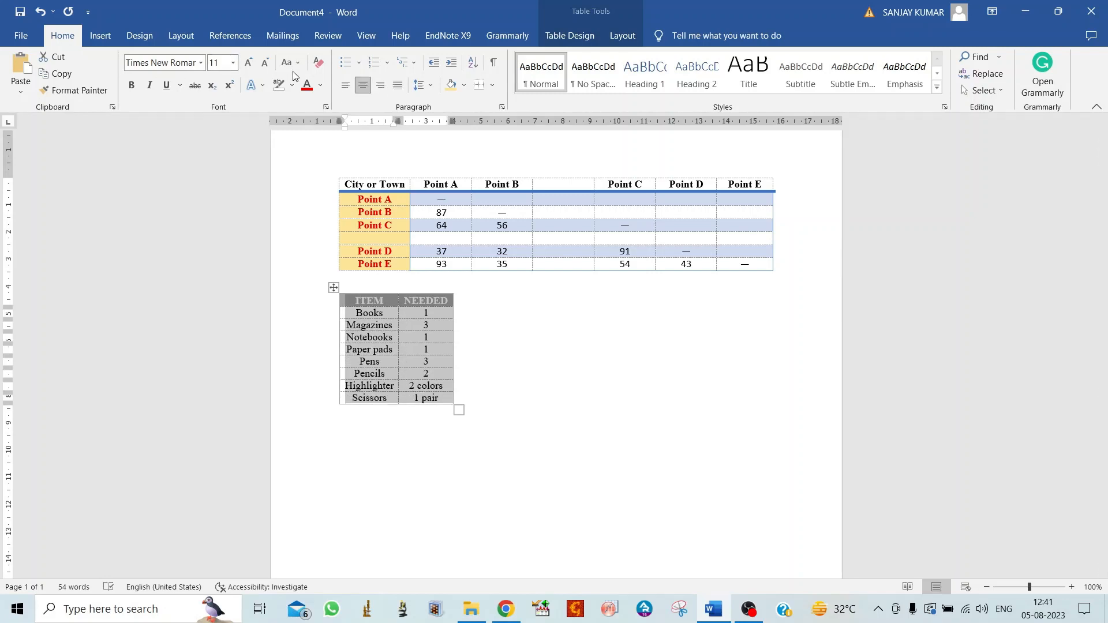
{"action": "left_click", "coordinate": [252, 67]}
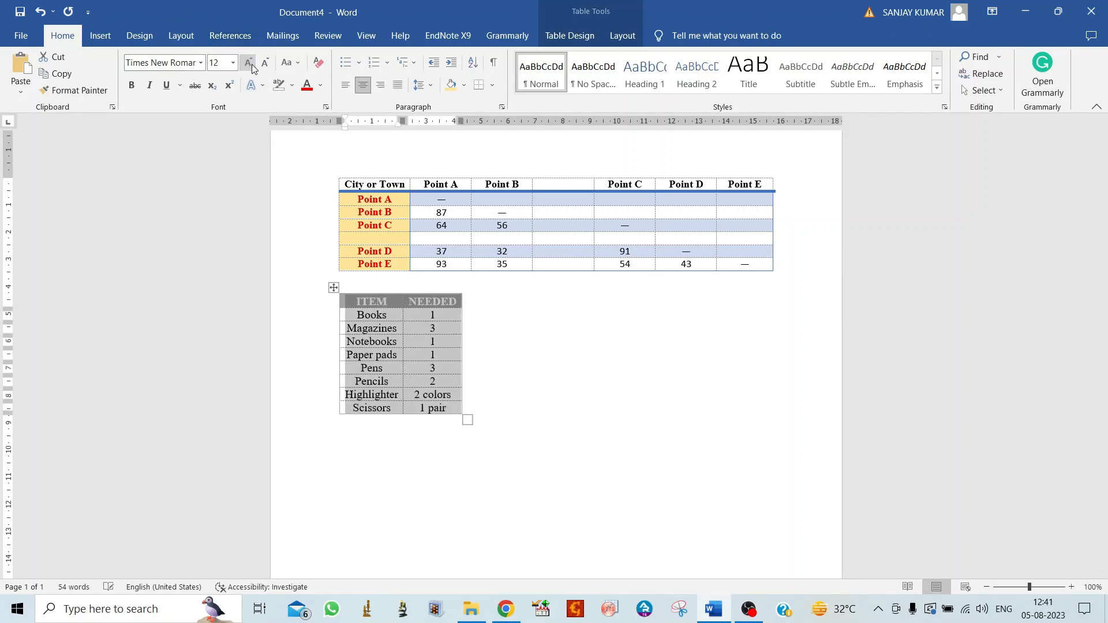
{"action": "left_click", "coordinate": [580, 442]}
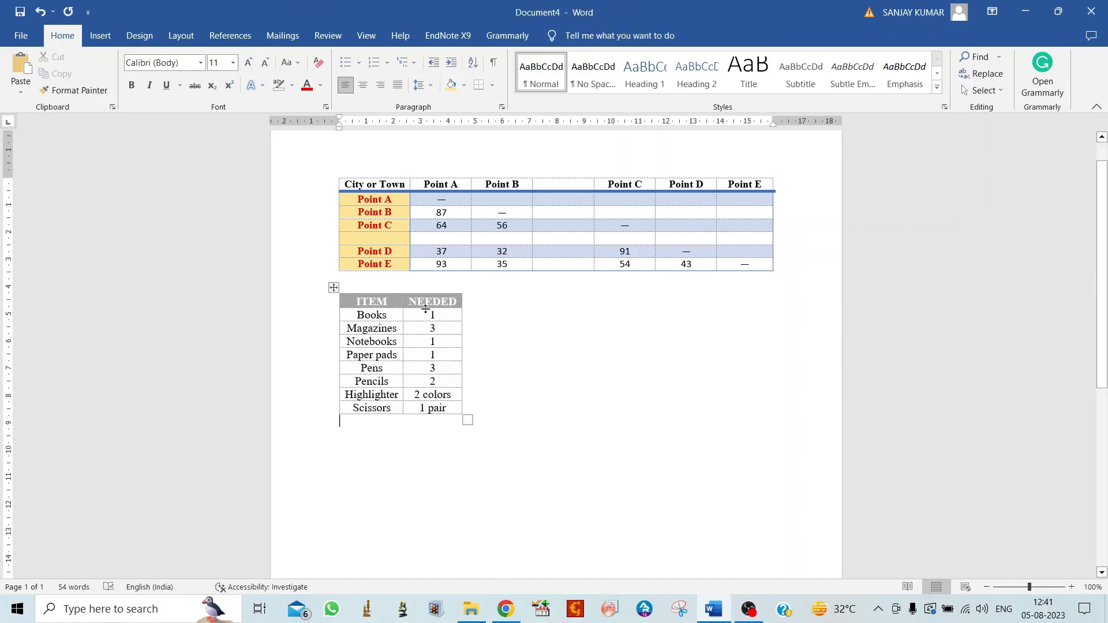
Insert a column to the right of the NEEDED column and widen it to about 2.7 cm
{"action": "right_click", "coordinate": [419, 317]}
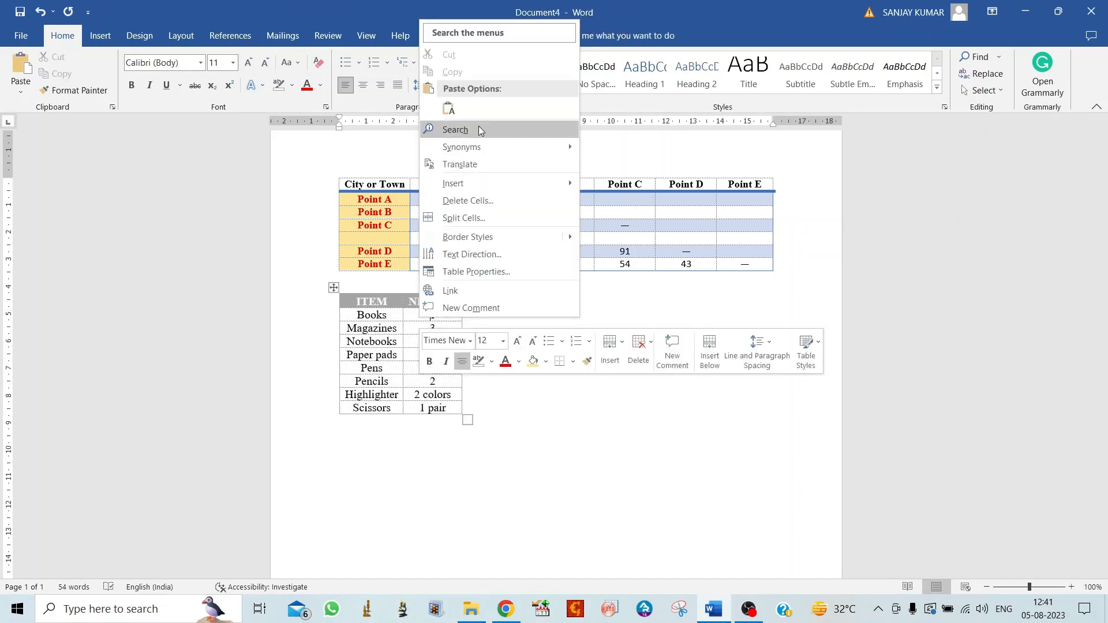
{"action": "mouse_move", "coordinate": [512, 183]}
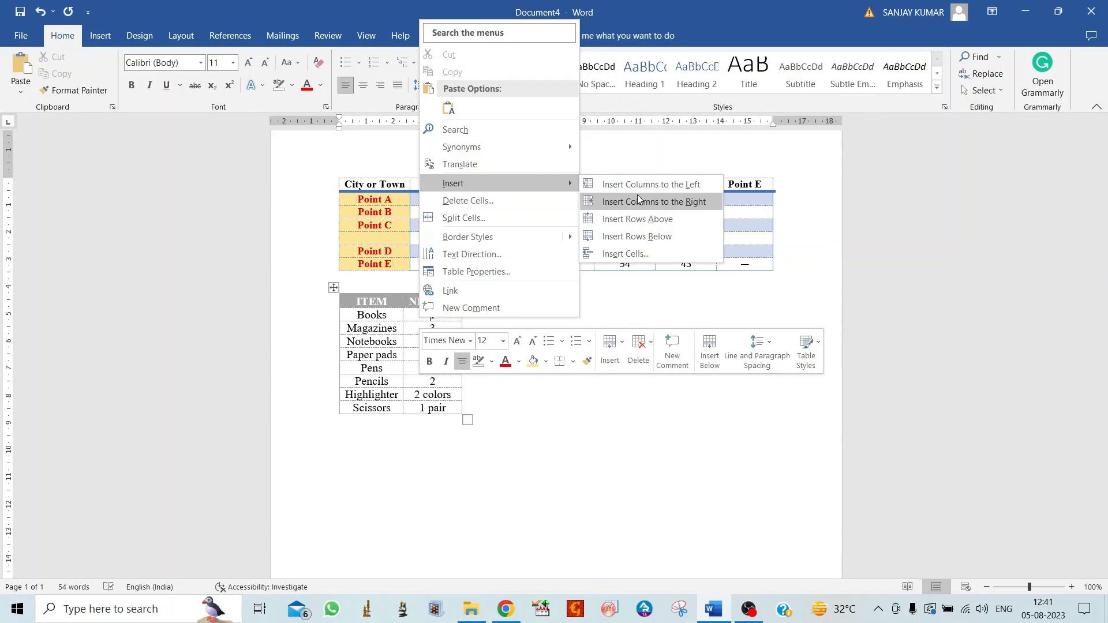
{"action": "left_click", "coordinate": [646, 206]}
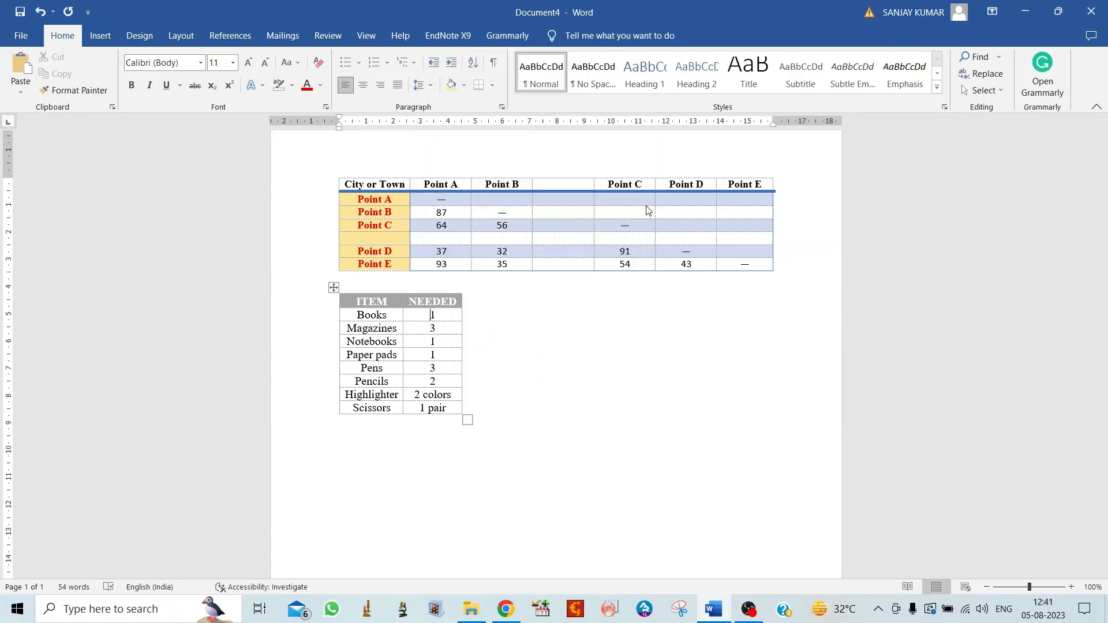
{"action": "left_click", "coordinate": [606, 421]}
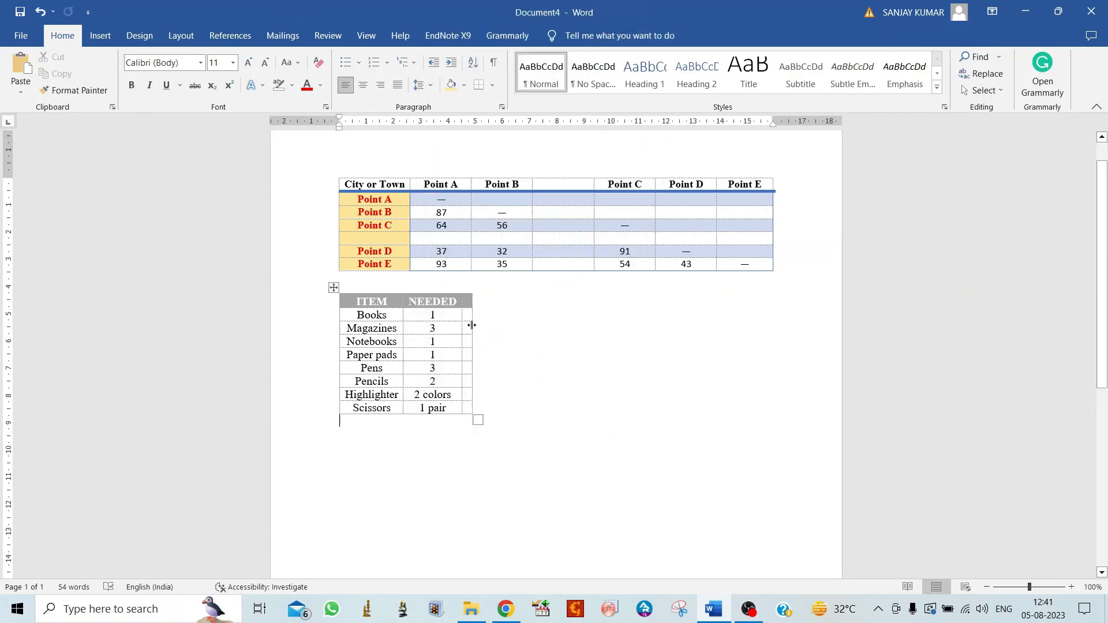
{"action": "left_click_drag", "start_coordinate": [471, 325], "coordinate": [536, 331]}
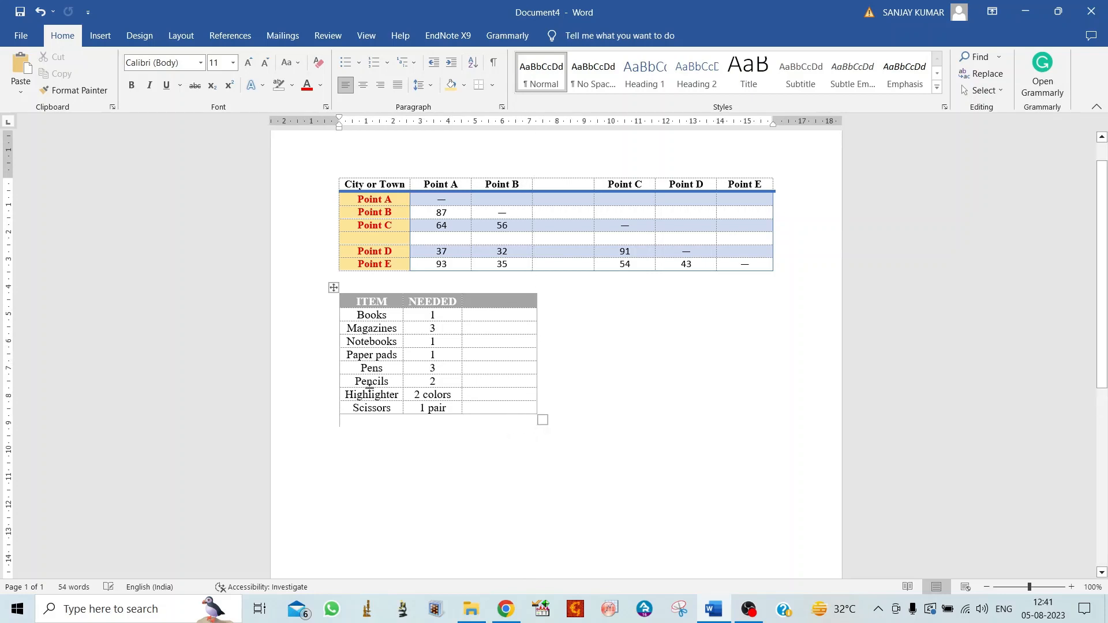
Insert two empty rows below the Scissors row of the item table
{"action": "right_click", "coordinate": [346, 409]}
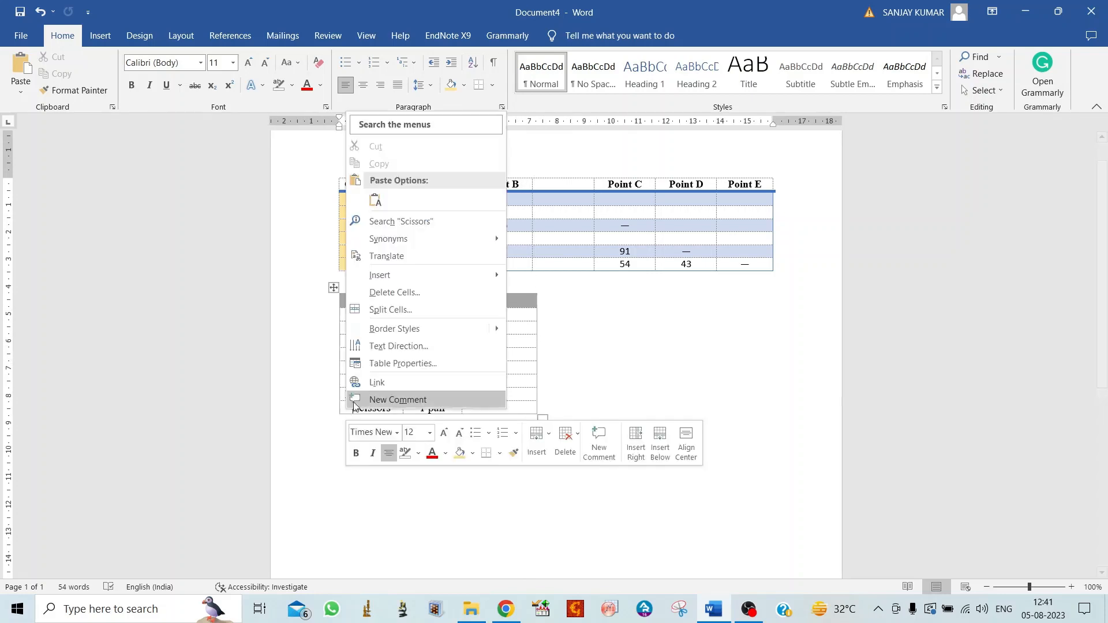
{"action": "mouse_move", "coordinate": [489, 274]}
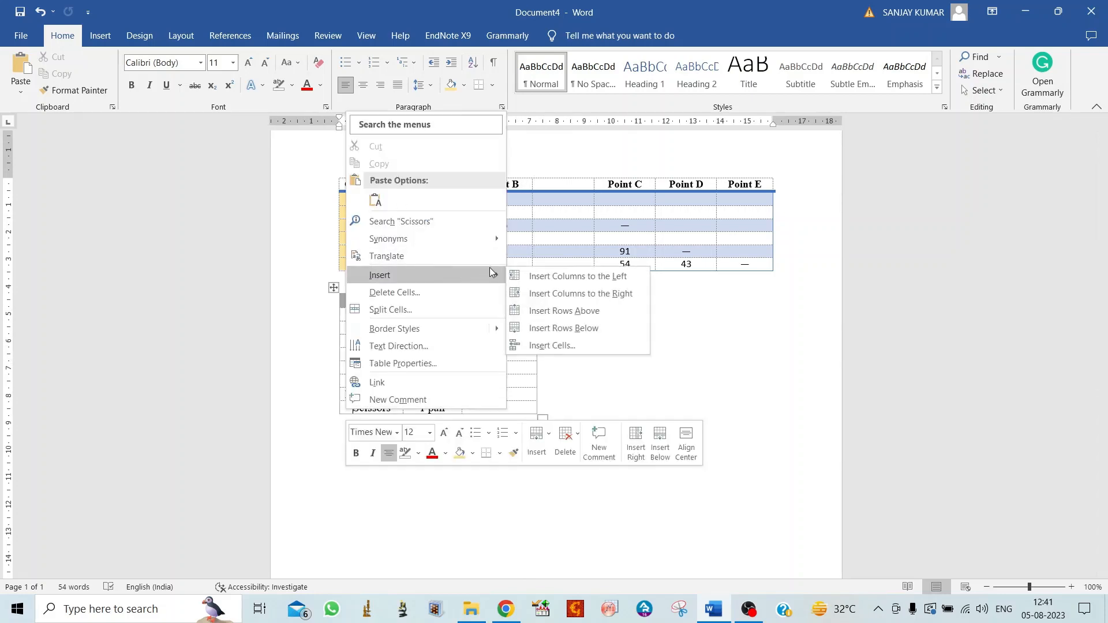
{"action": "left_click", "coordinate": [573, 334]}
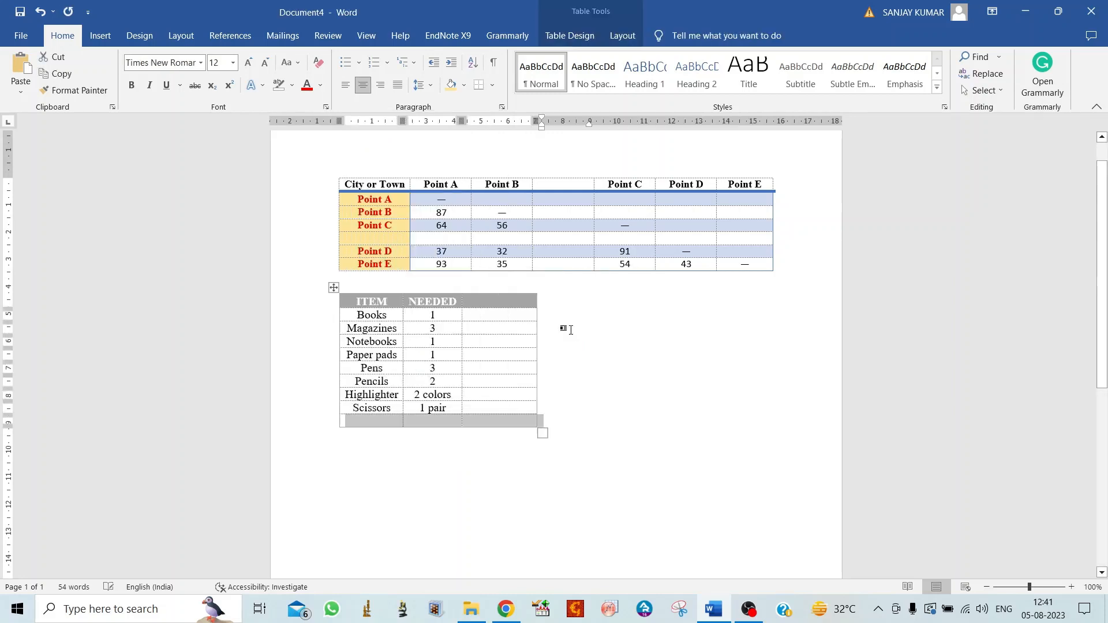
{"action": "right_click", "coordinate": [395, 427]}
{"action": "mouse_move", "coordinate": [522, 277]}
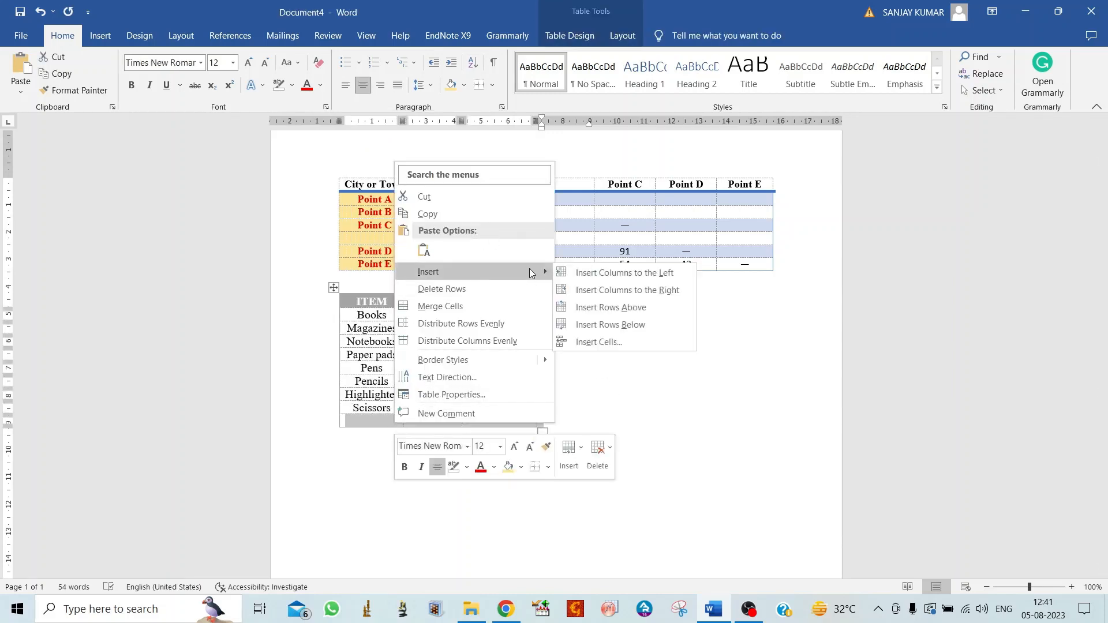
{"action": "left_click", "coordinate": [613, 324]}
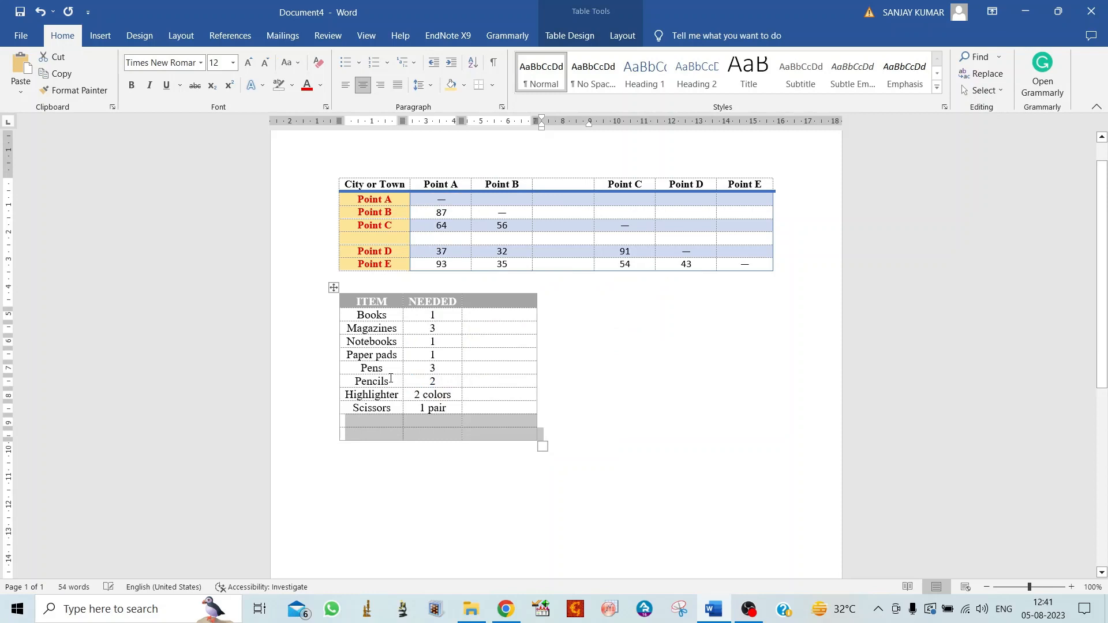
Replace the item Pencils with "bag" and set its needed quantity to 5
{"action": "double_click", "coordinate": [356, 383]}
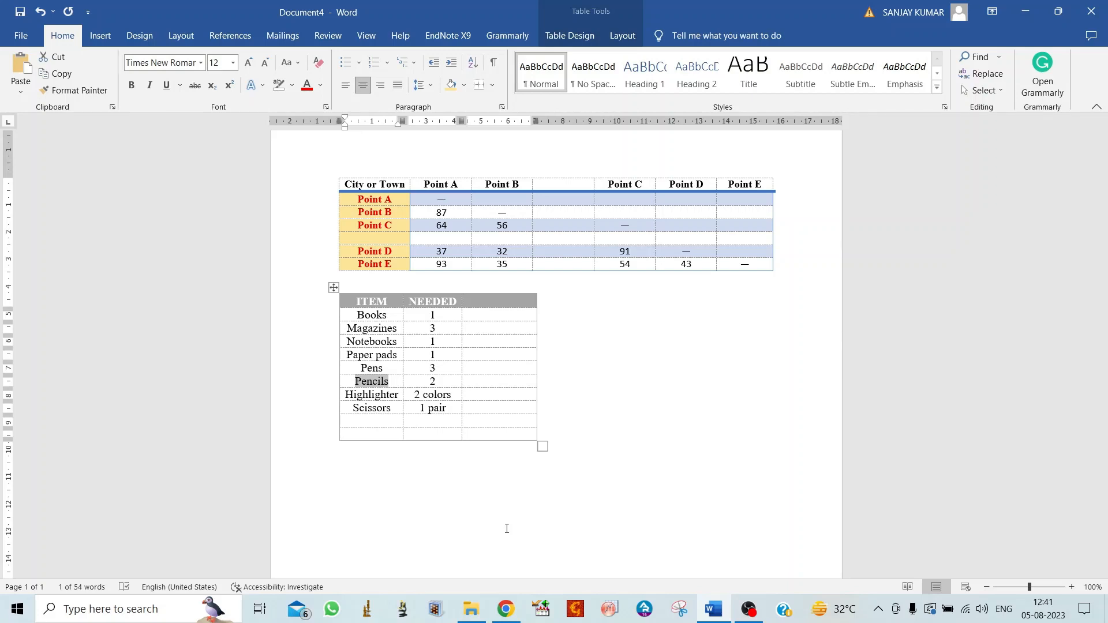
{"action": "type", "text": "bag"}
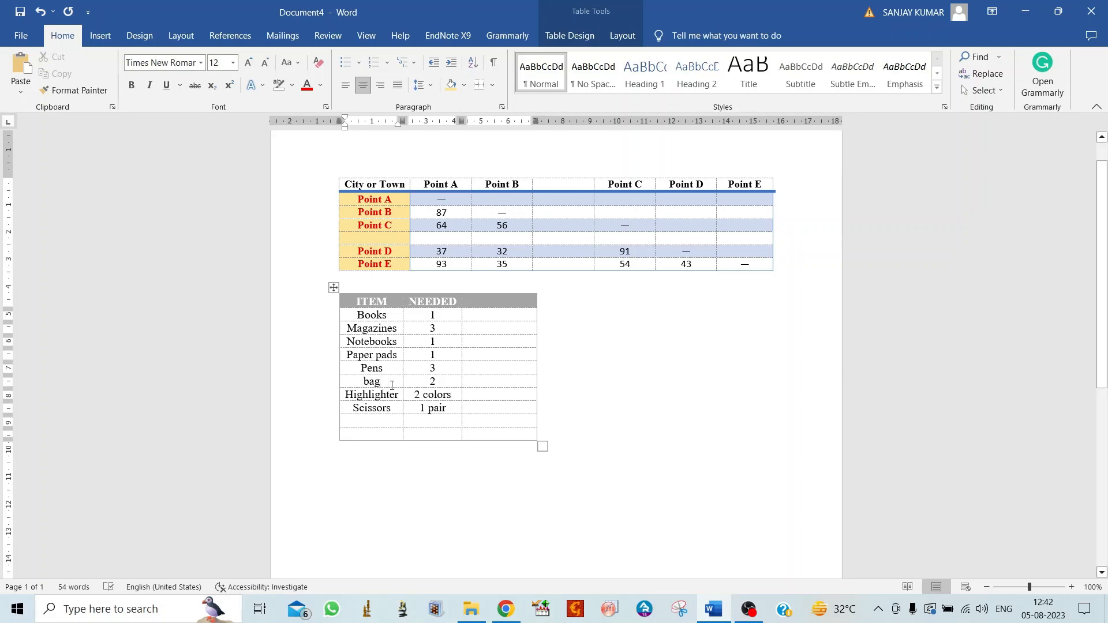
{"action": "left_click", "coordinate": [441, 380]}
{"action": "key", "text": "BackSpace"}
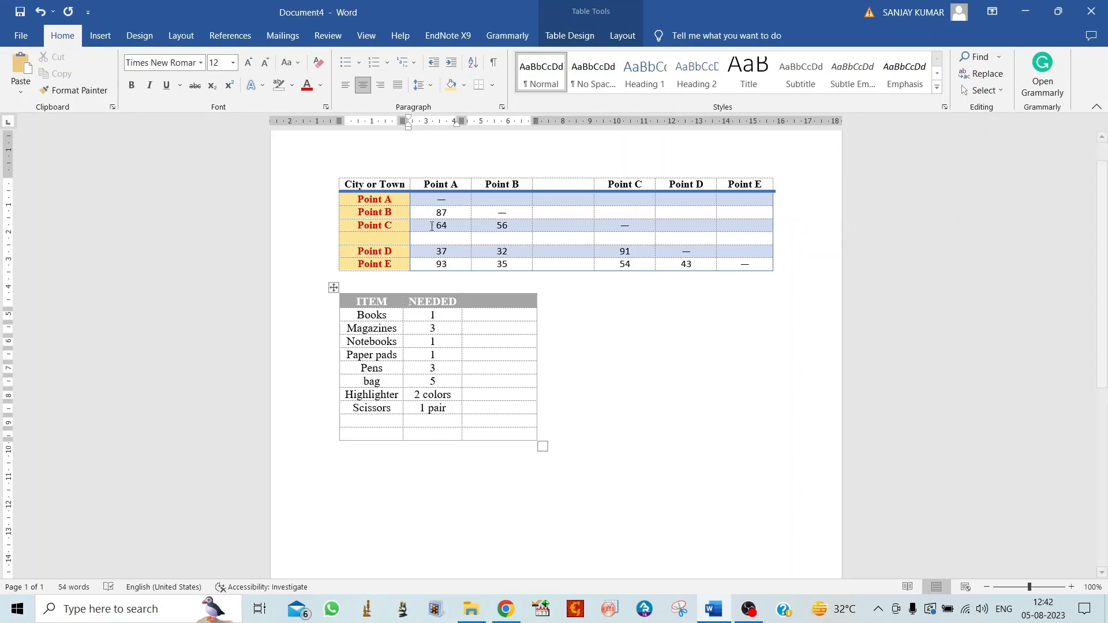
Enter the heading PRICE for the third column of the item table
{"action": "left_click", "coordinate": [502, 318]}
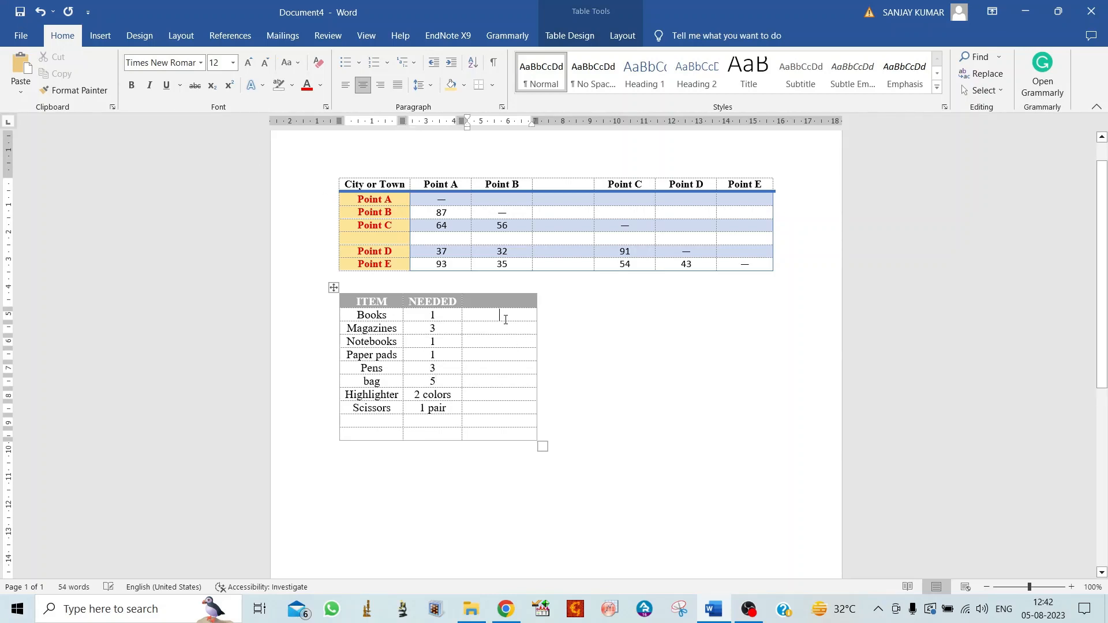
{"action": "left_click", "coordinate": [503, 301]}
{"action": "type", "text": "P"}
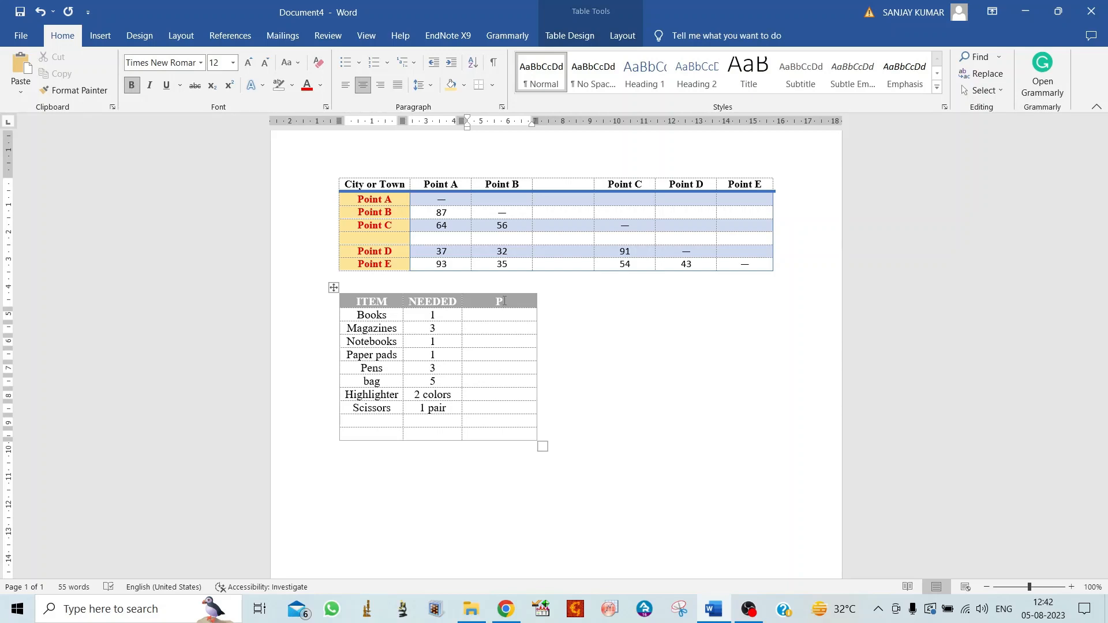
{"action": "type", "text": "RICE"}
{"action": "left_click", "coordinate": [504, 315]}
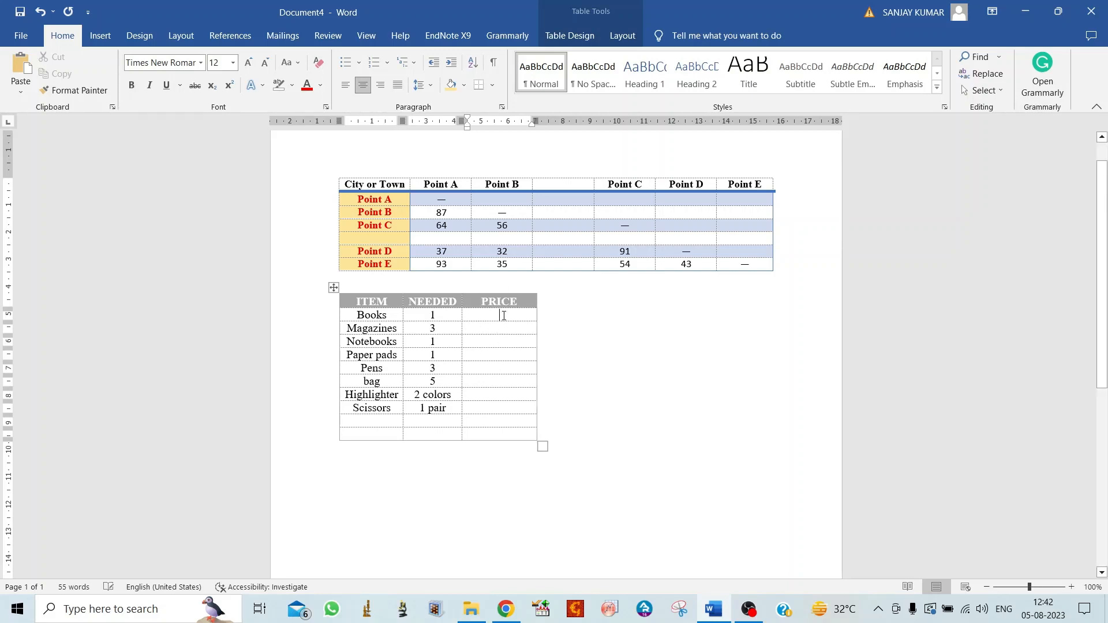